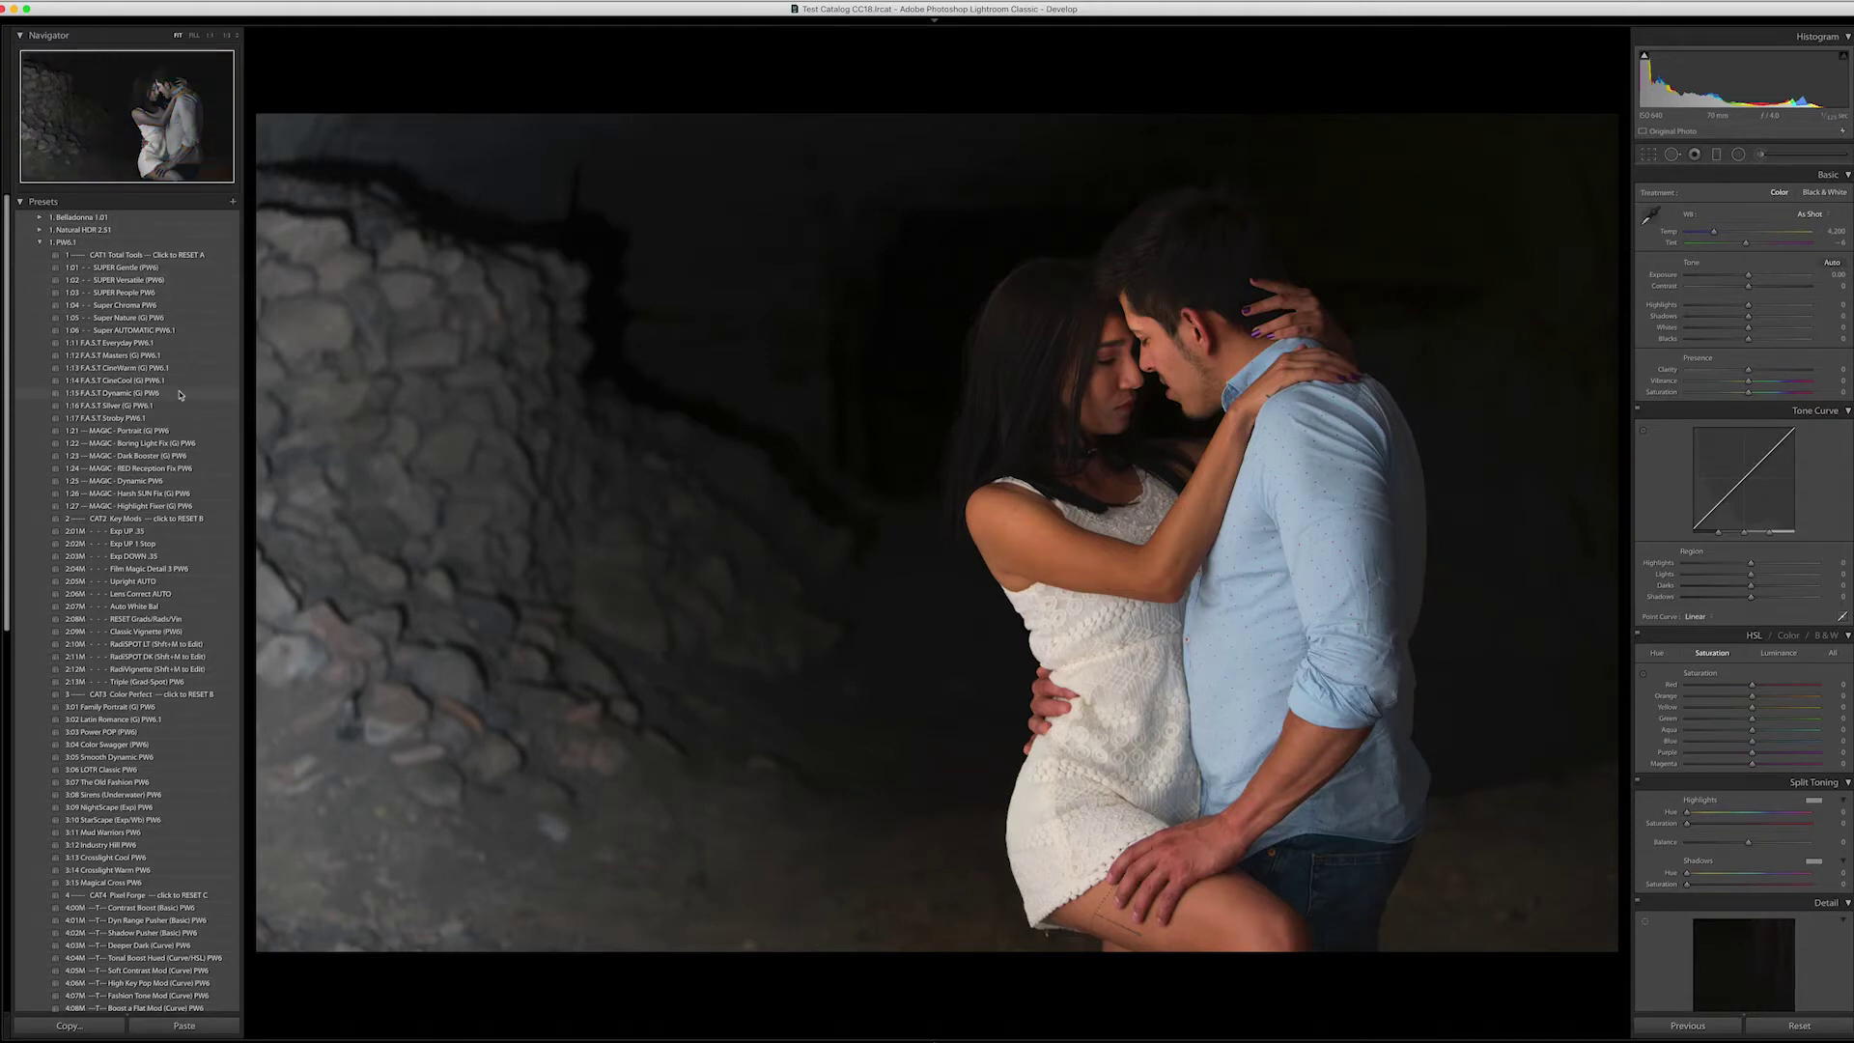
Return to the Library grid and select photo 17, the woman among ferns
key("g")
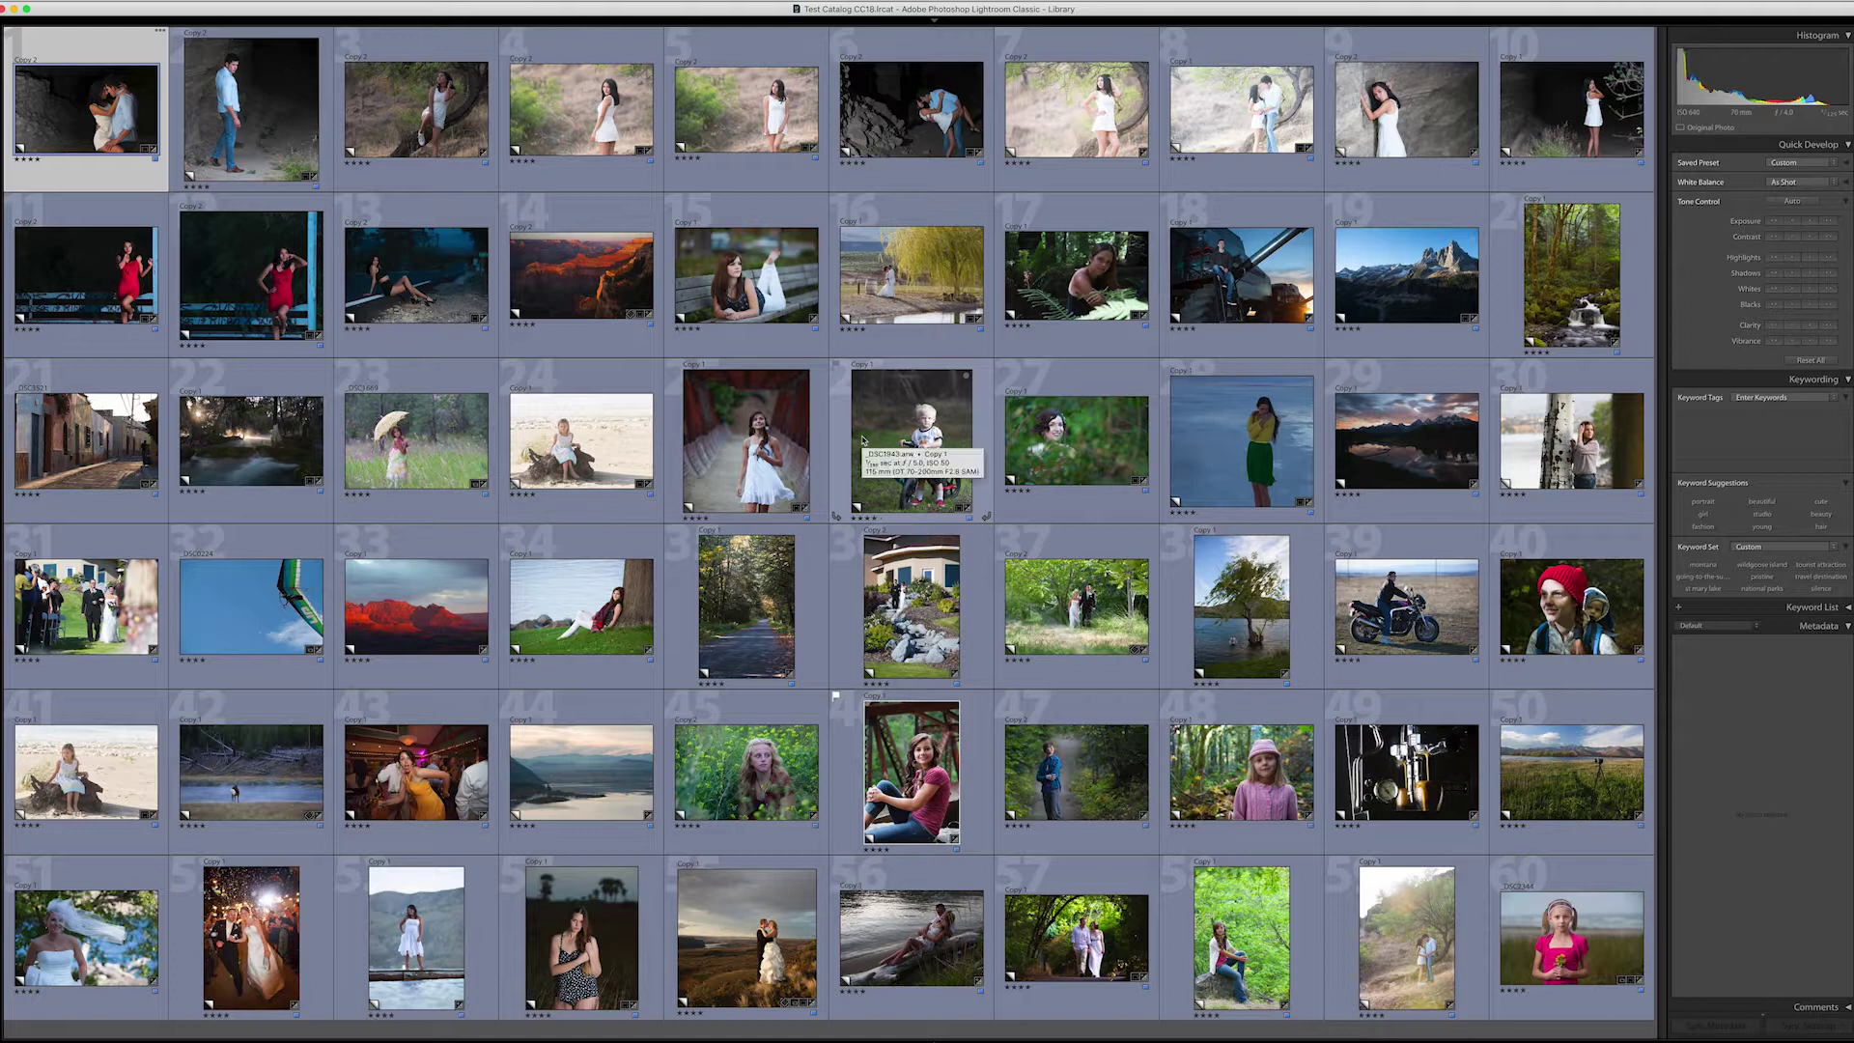
left_click(1077, 280)
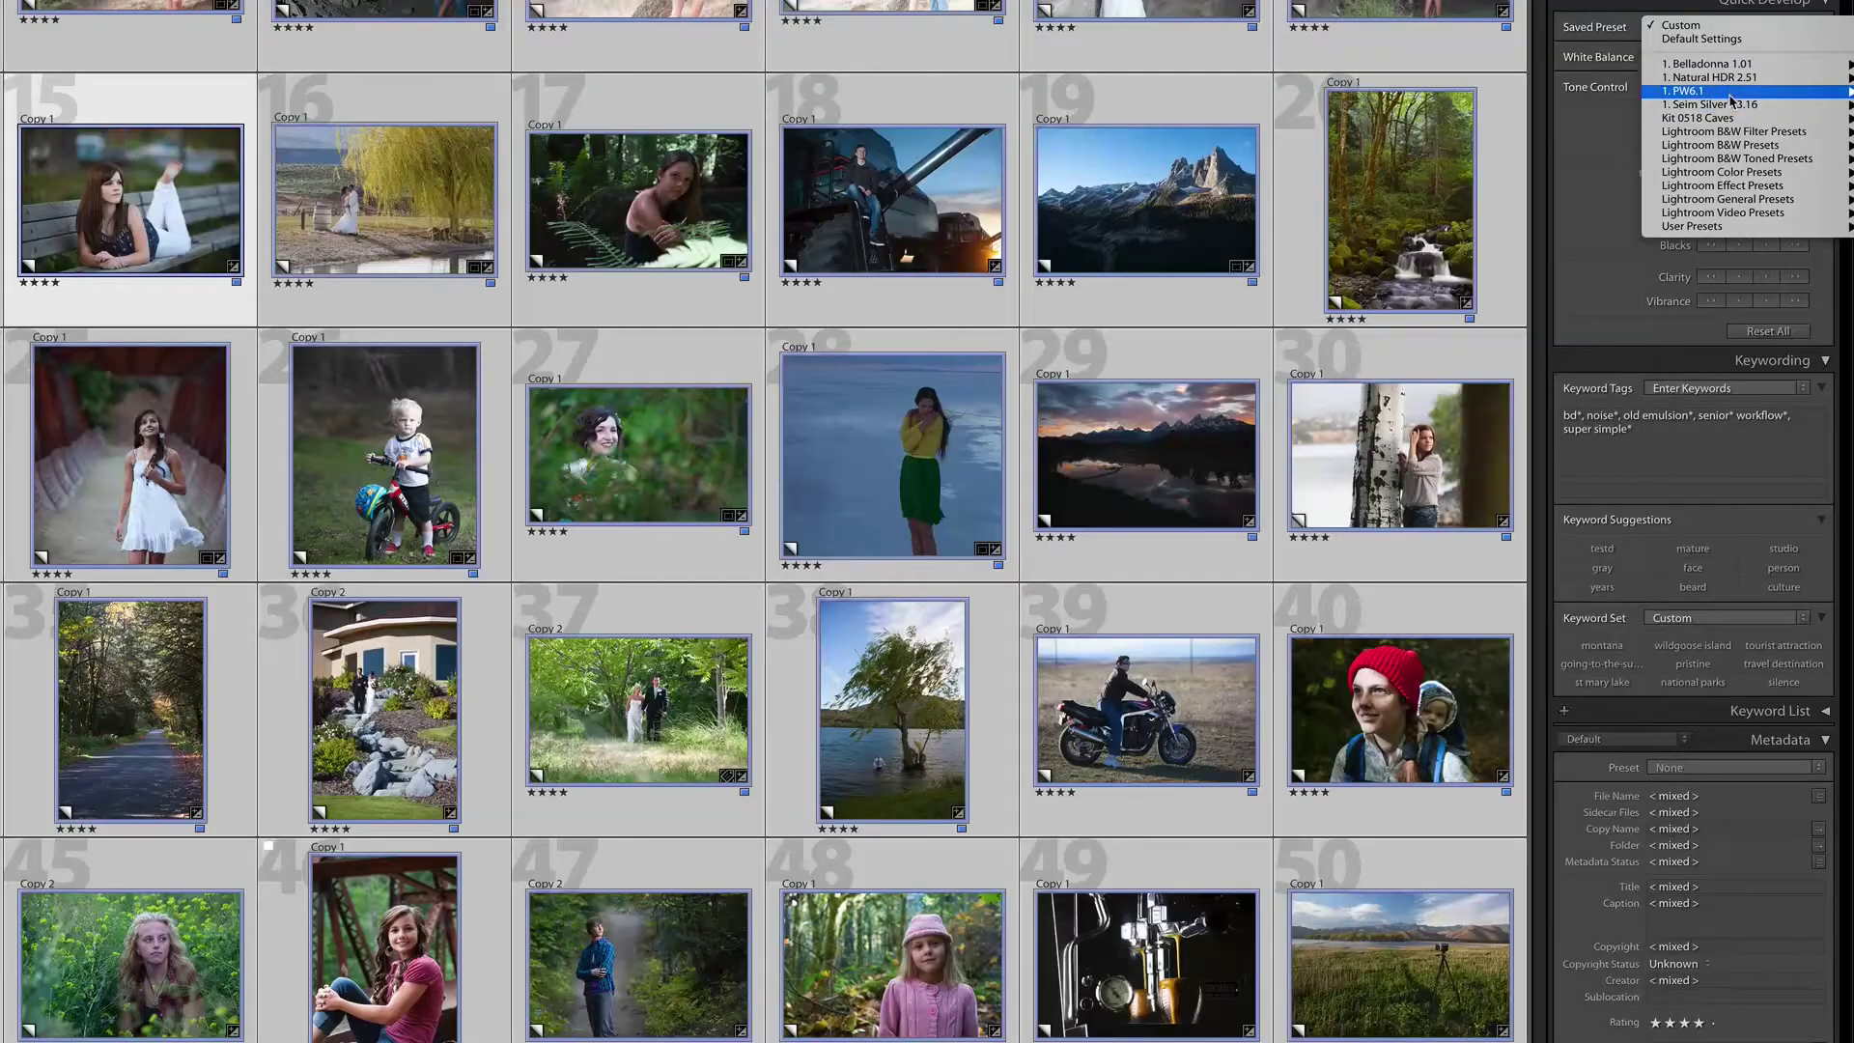
Show the 1. PW6.1 preset submenu from Quick Develop's Saved Preset list
mouse_move(1731, 97)
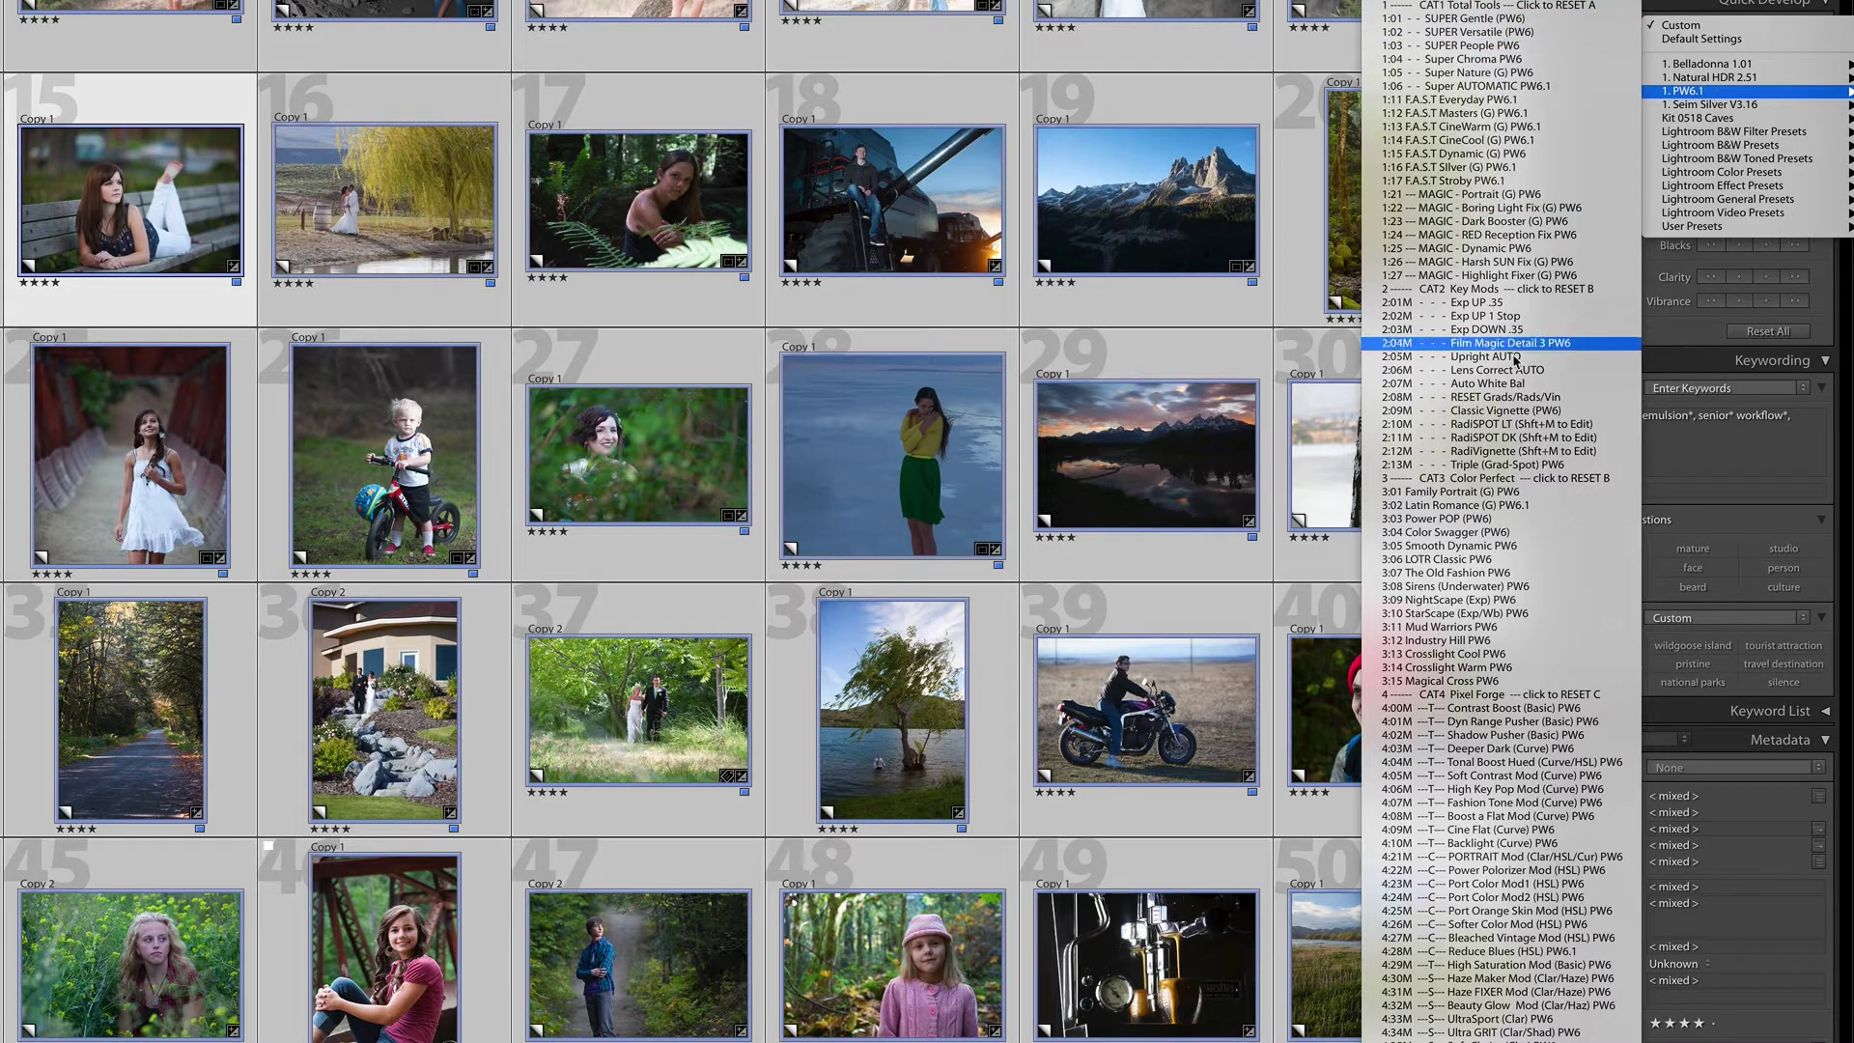
Apply the 1:04 Super Chroma PW6 preset, then select photos 1 through 3
left_click(1497, 60)
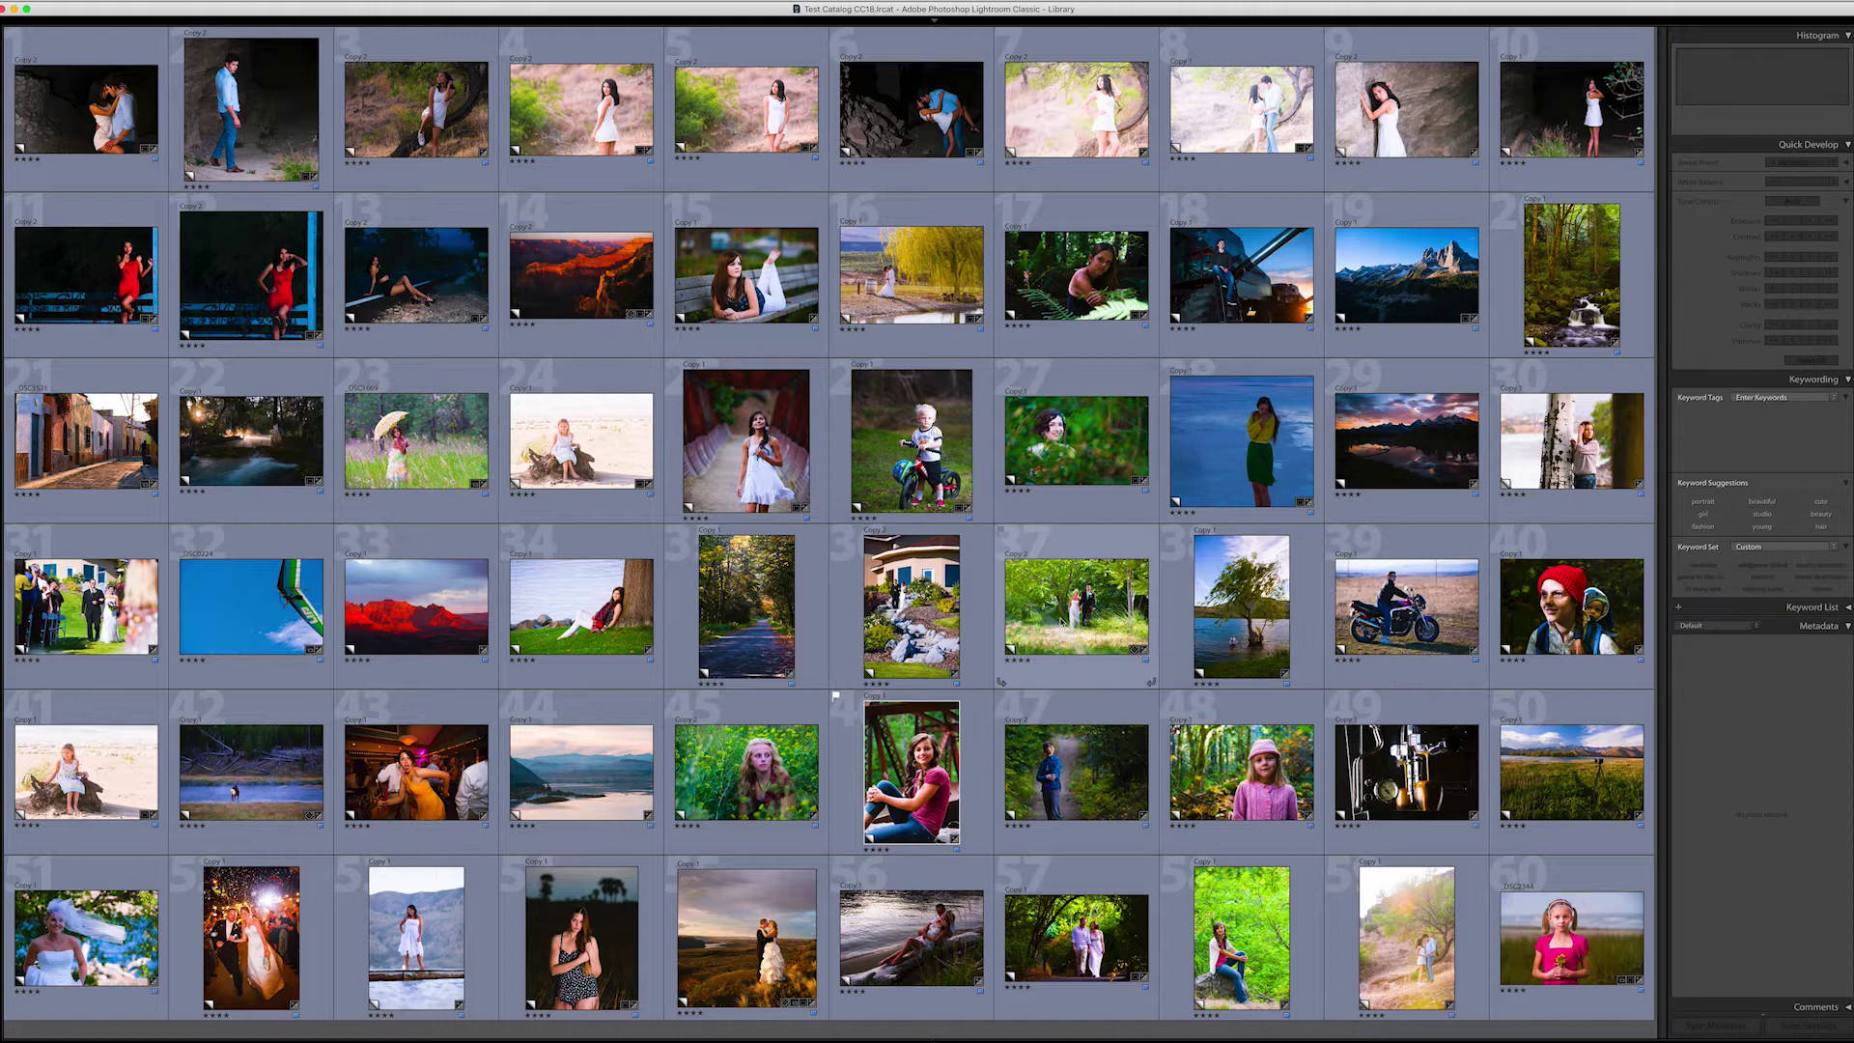
left_click(86, 108)
left_click(416, 108, "shift")
Raise the exposure of photos 1–3, then try selecting photos 17, 56 and 57
left_click(1811, 223)
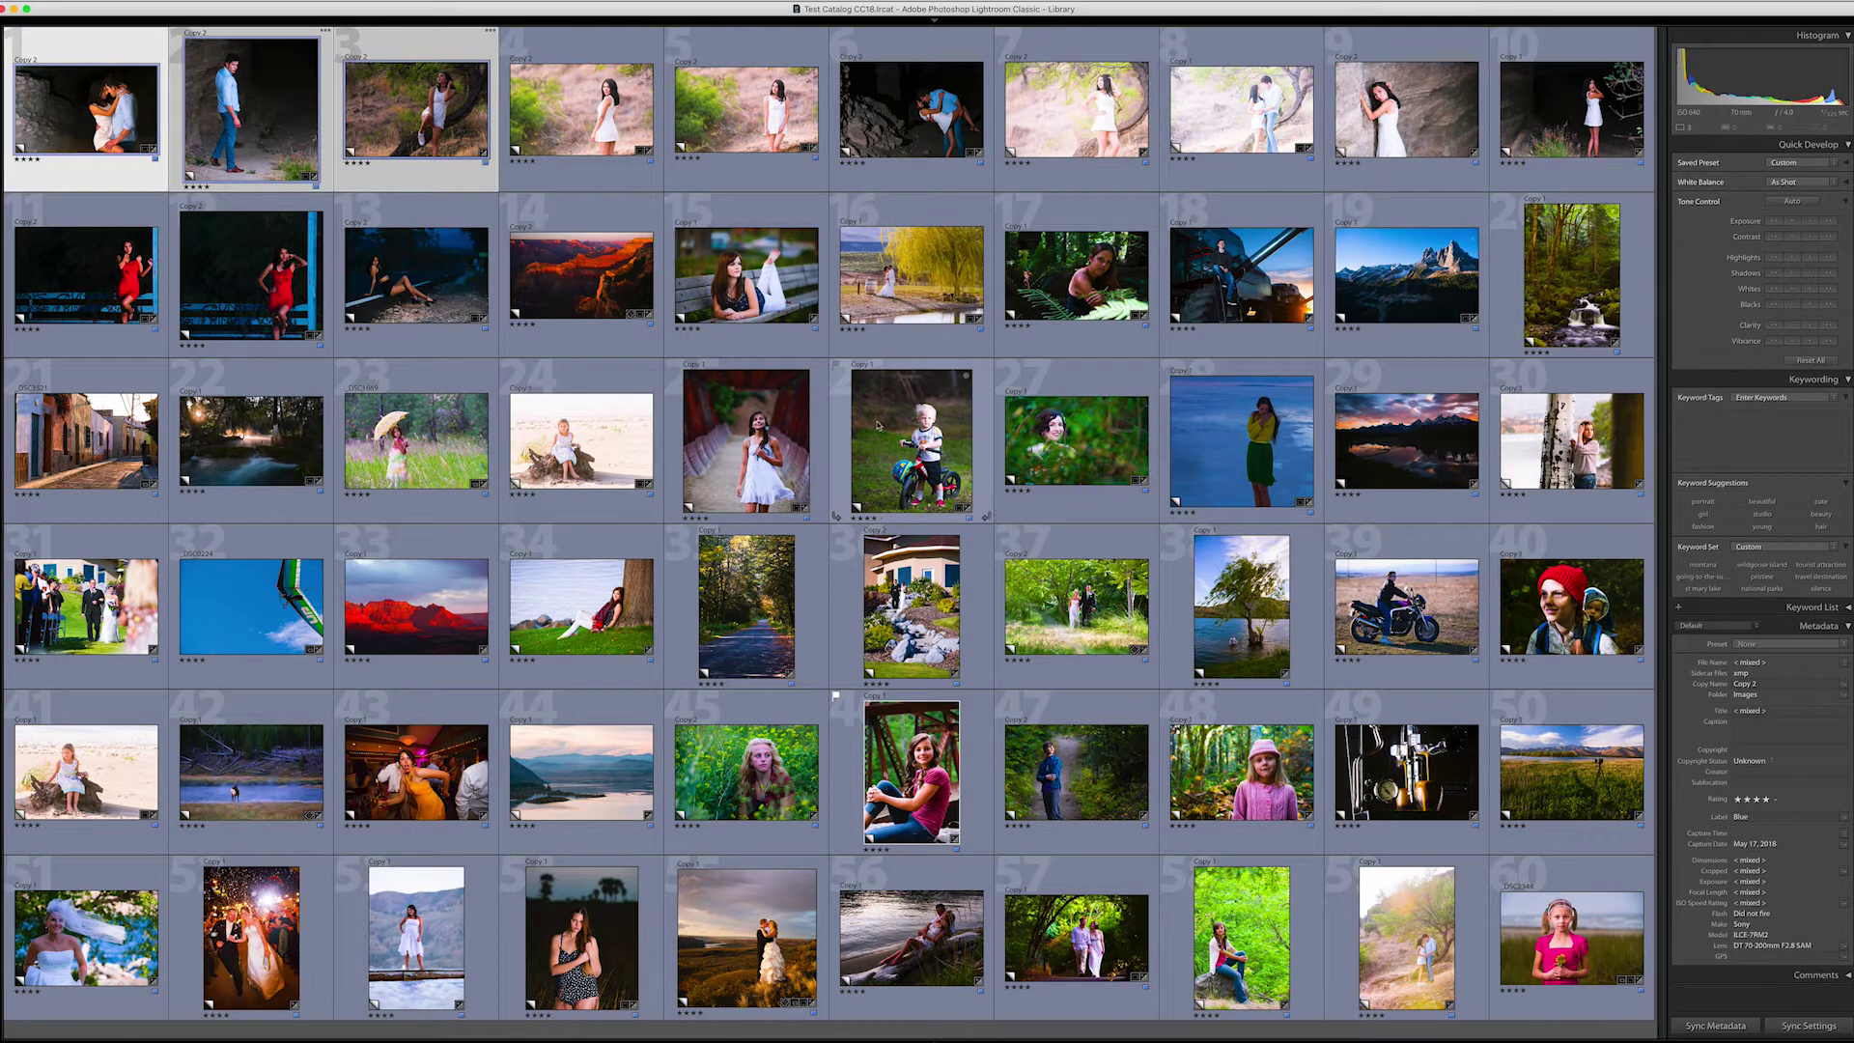
left_click(746, 275)
left_click(1123, 277)
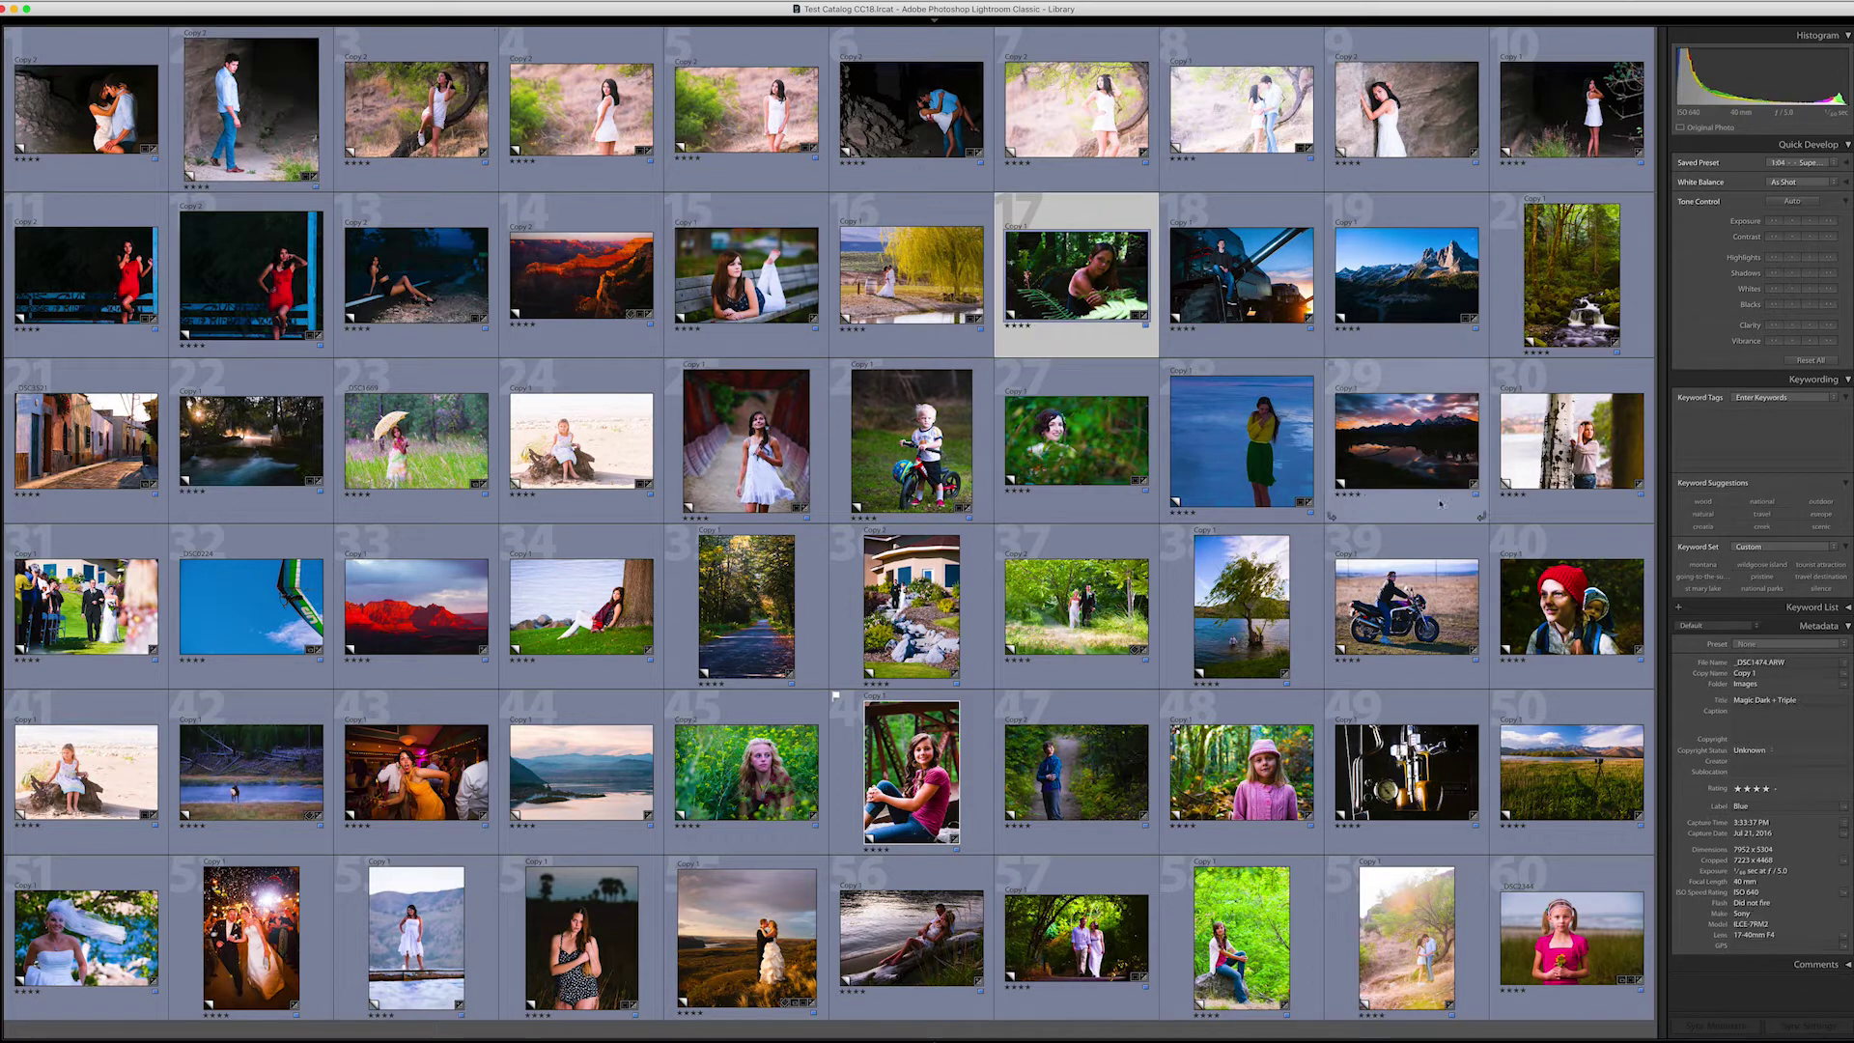
left_click(904, 937, "super")
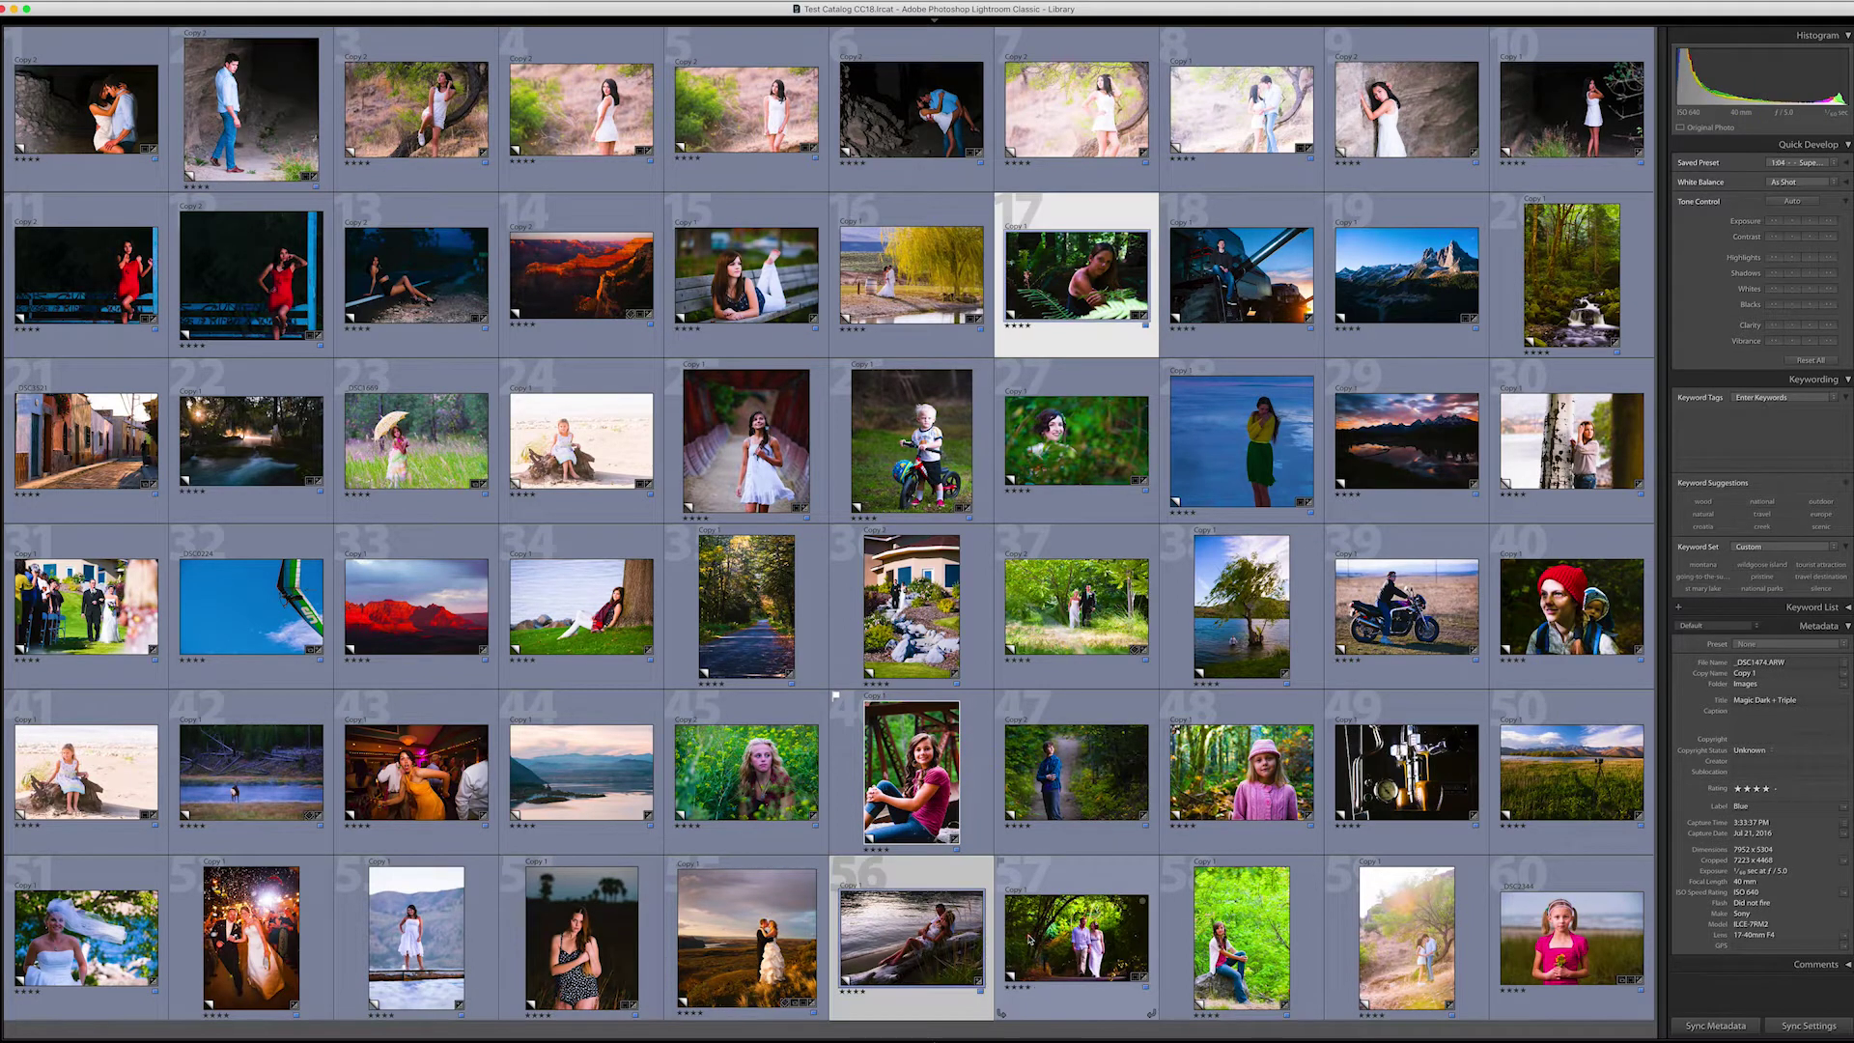
left_click(1077, 936, "super")
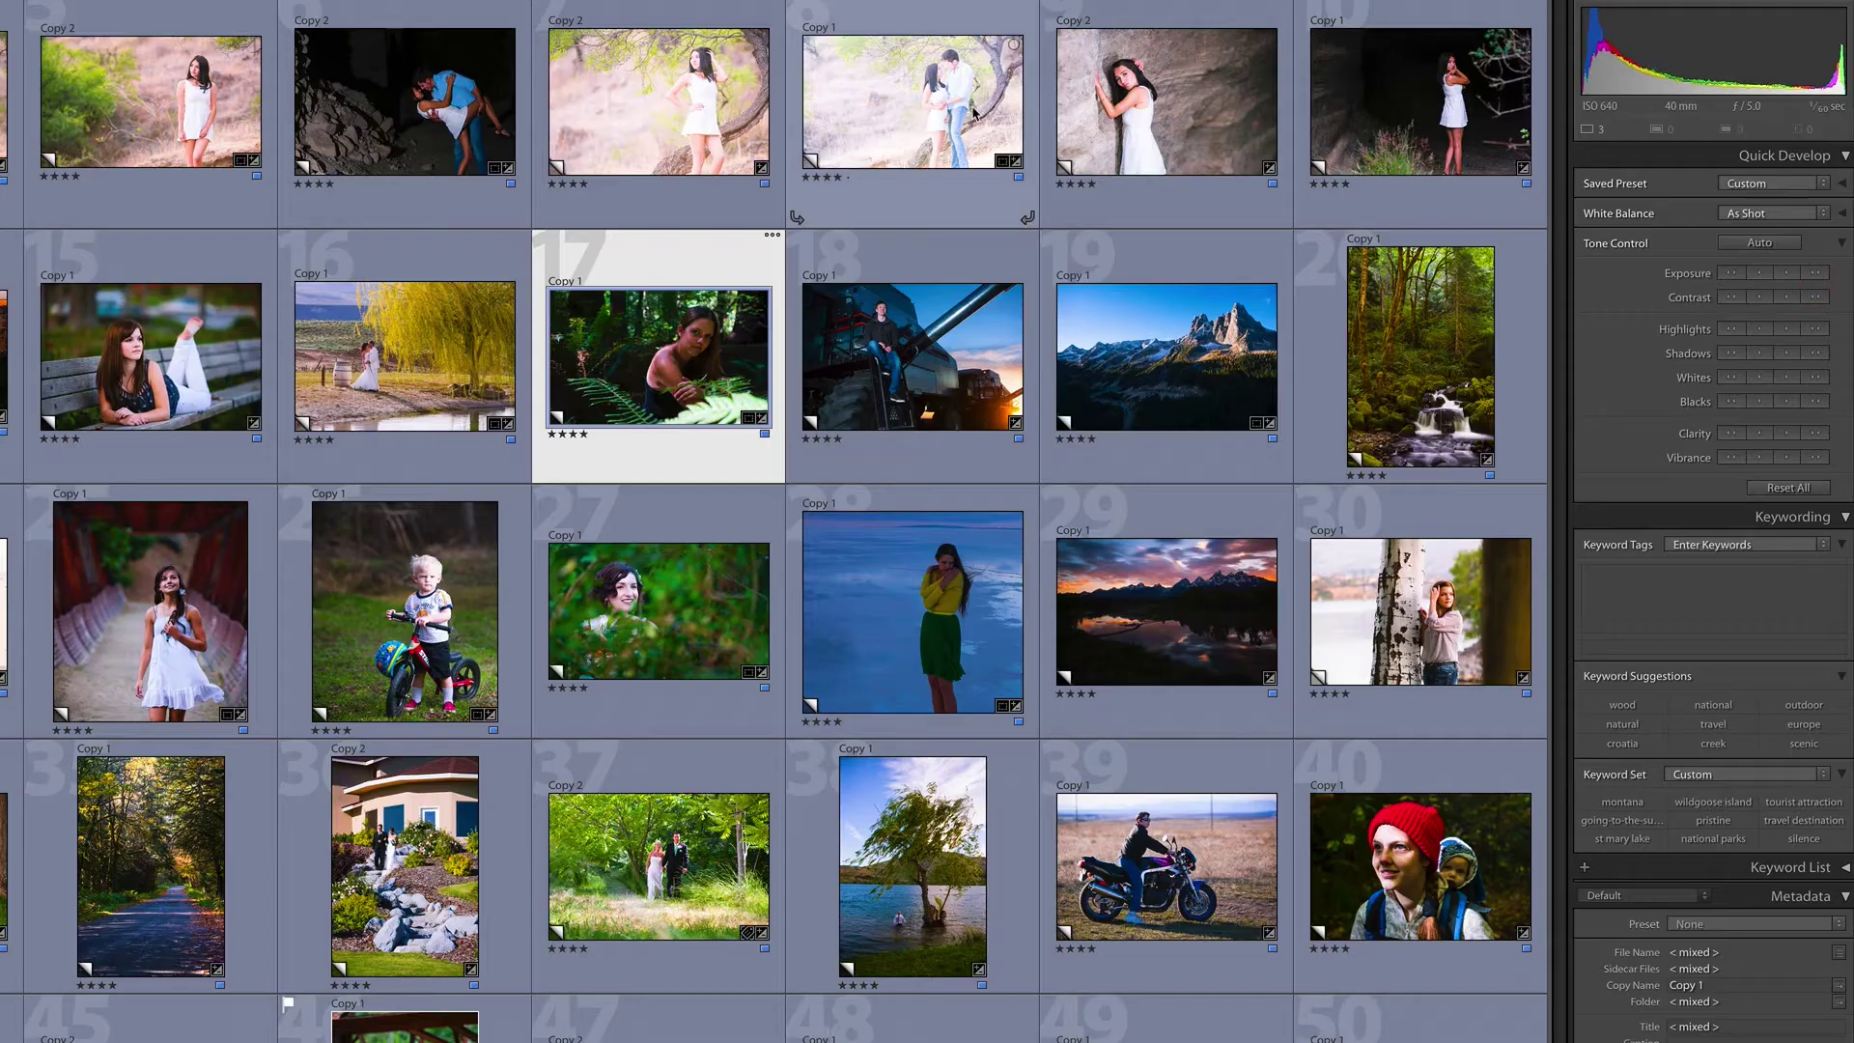
Select photos 11, 12 and 13 together
left_click(1280, 113)
key("Left")
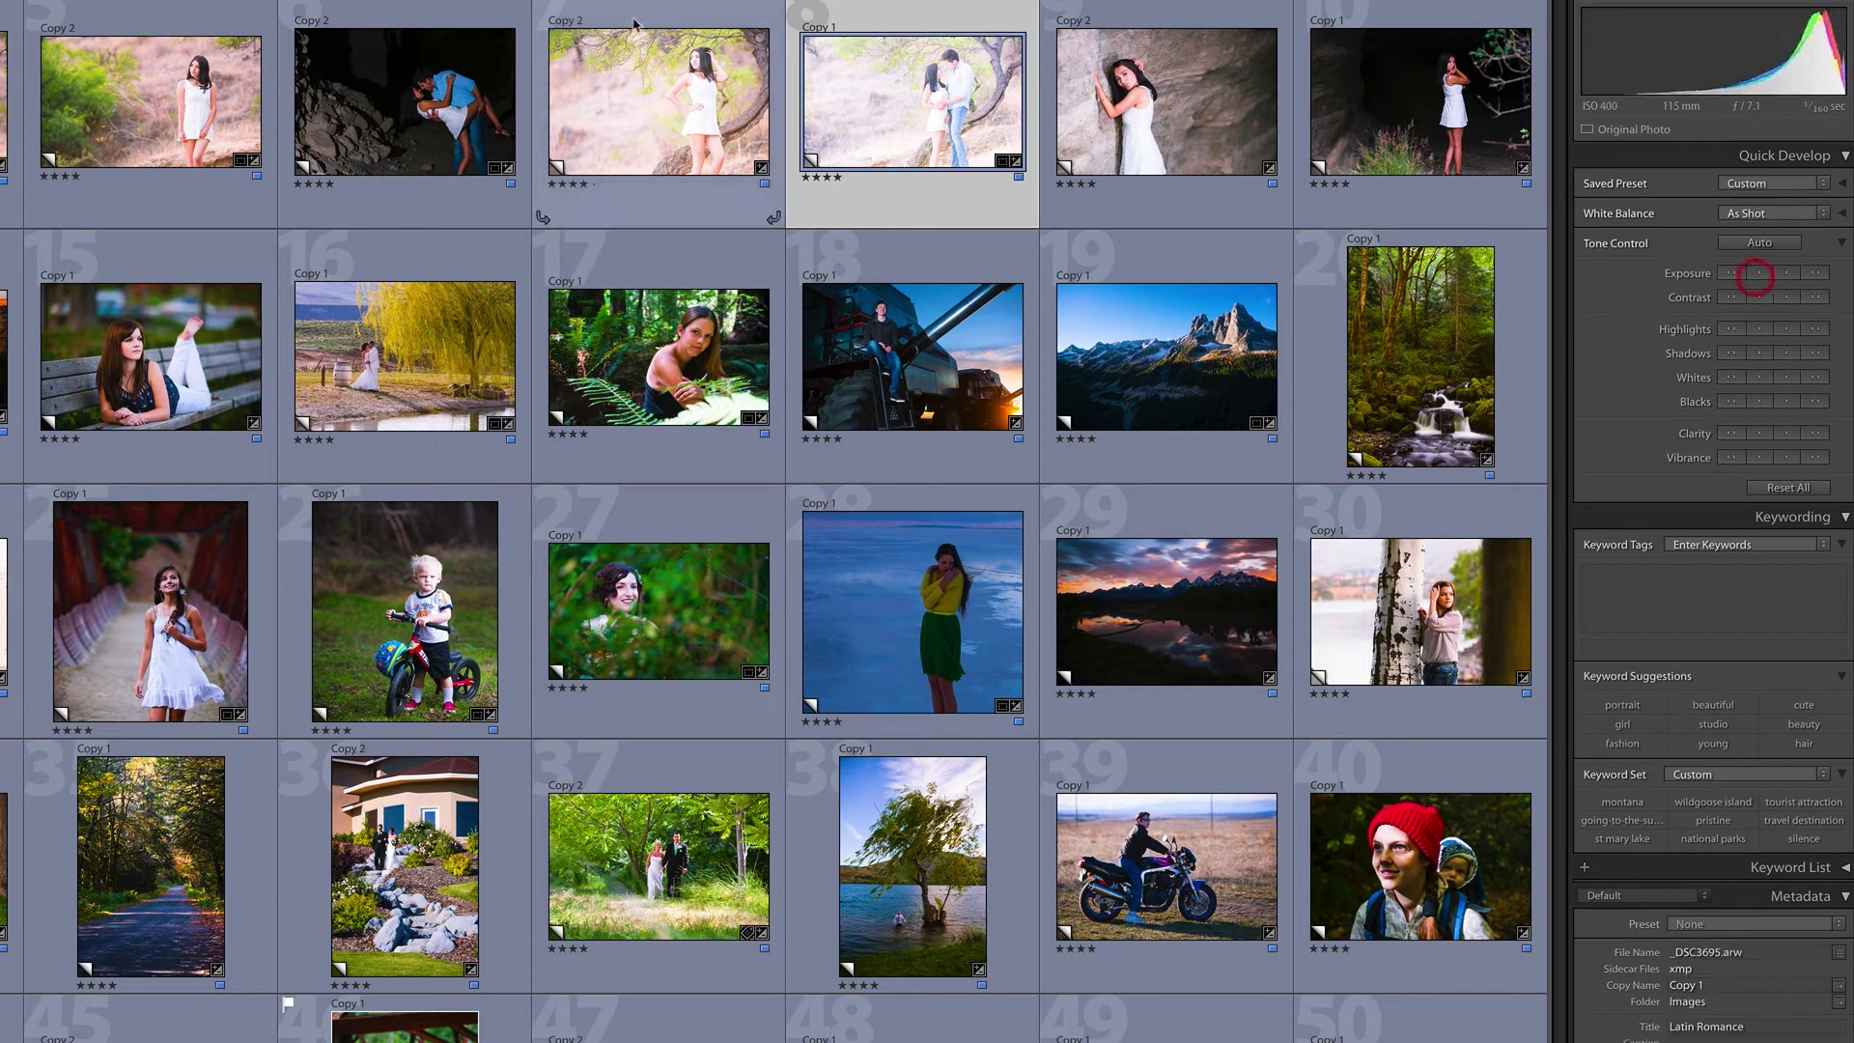
key("Left")
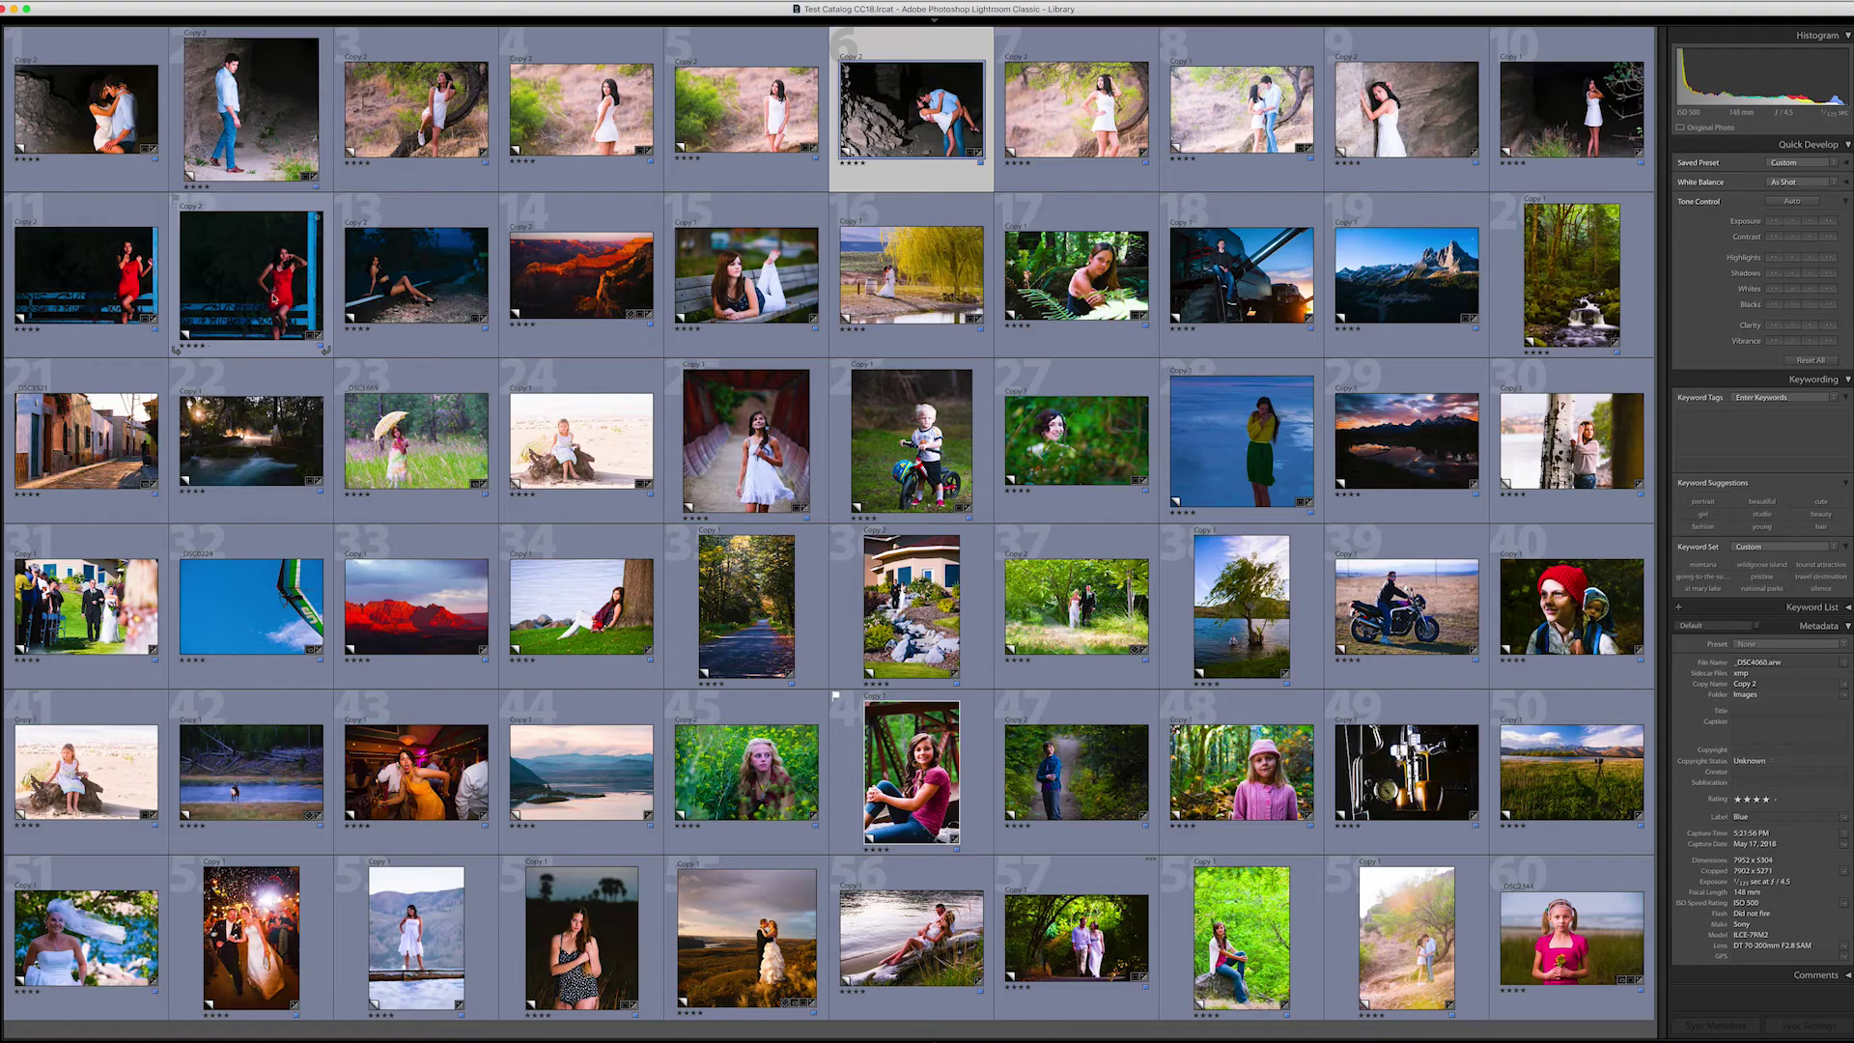
left_click(252, 275)
left_click(434, 278, "shift")
key("shift+Left")
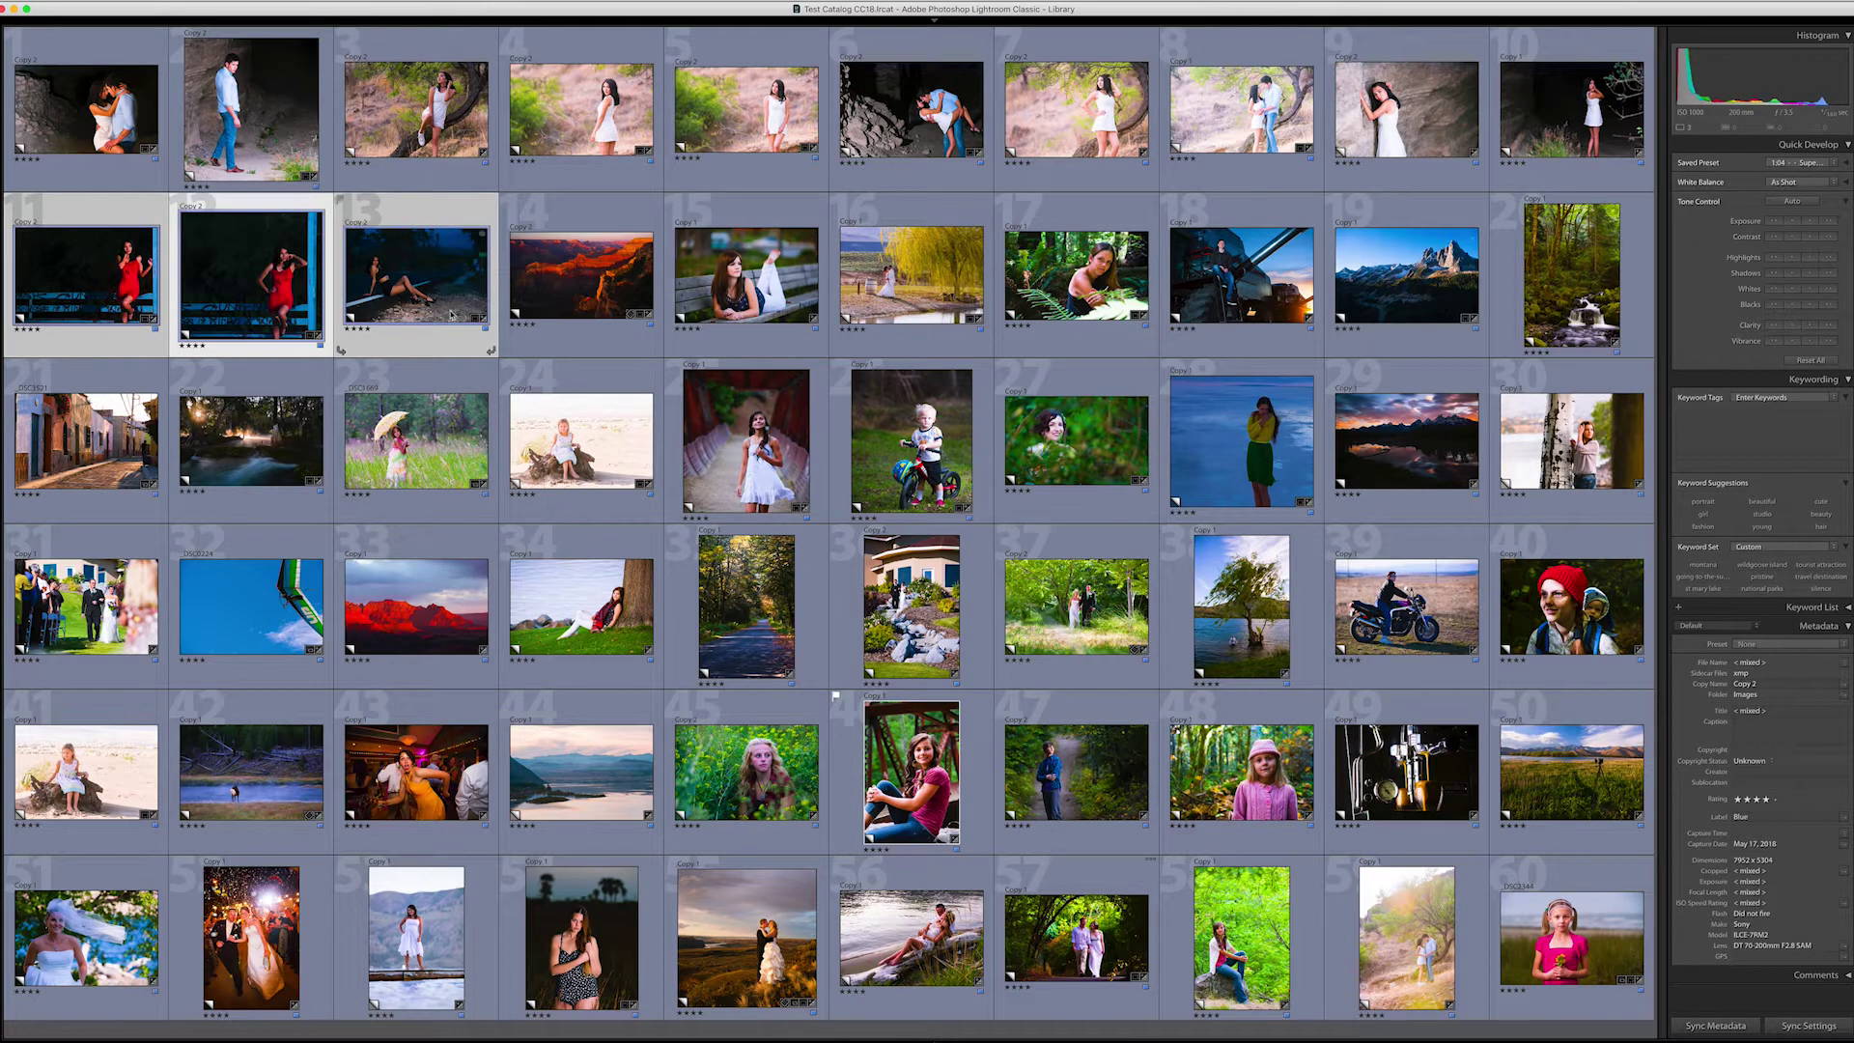
Raise the exposure of photos 11–13, then of photos 22 and 32
left_click(1808, 223)
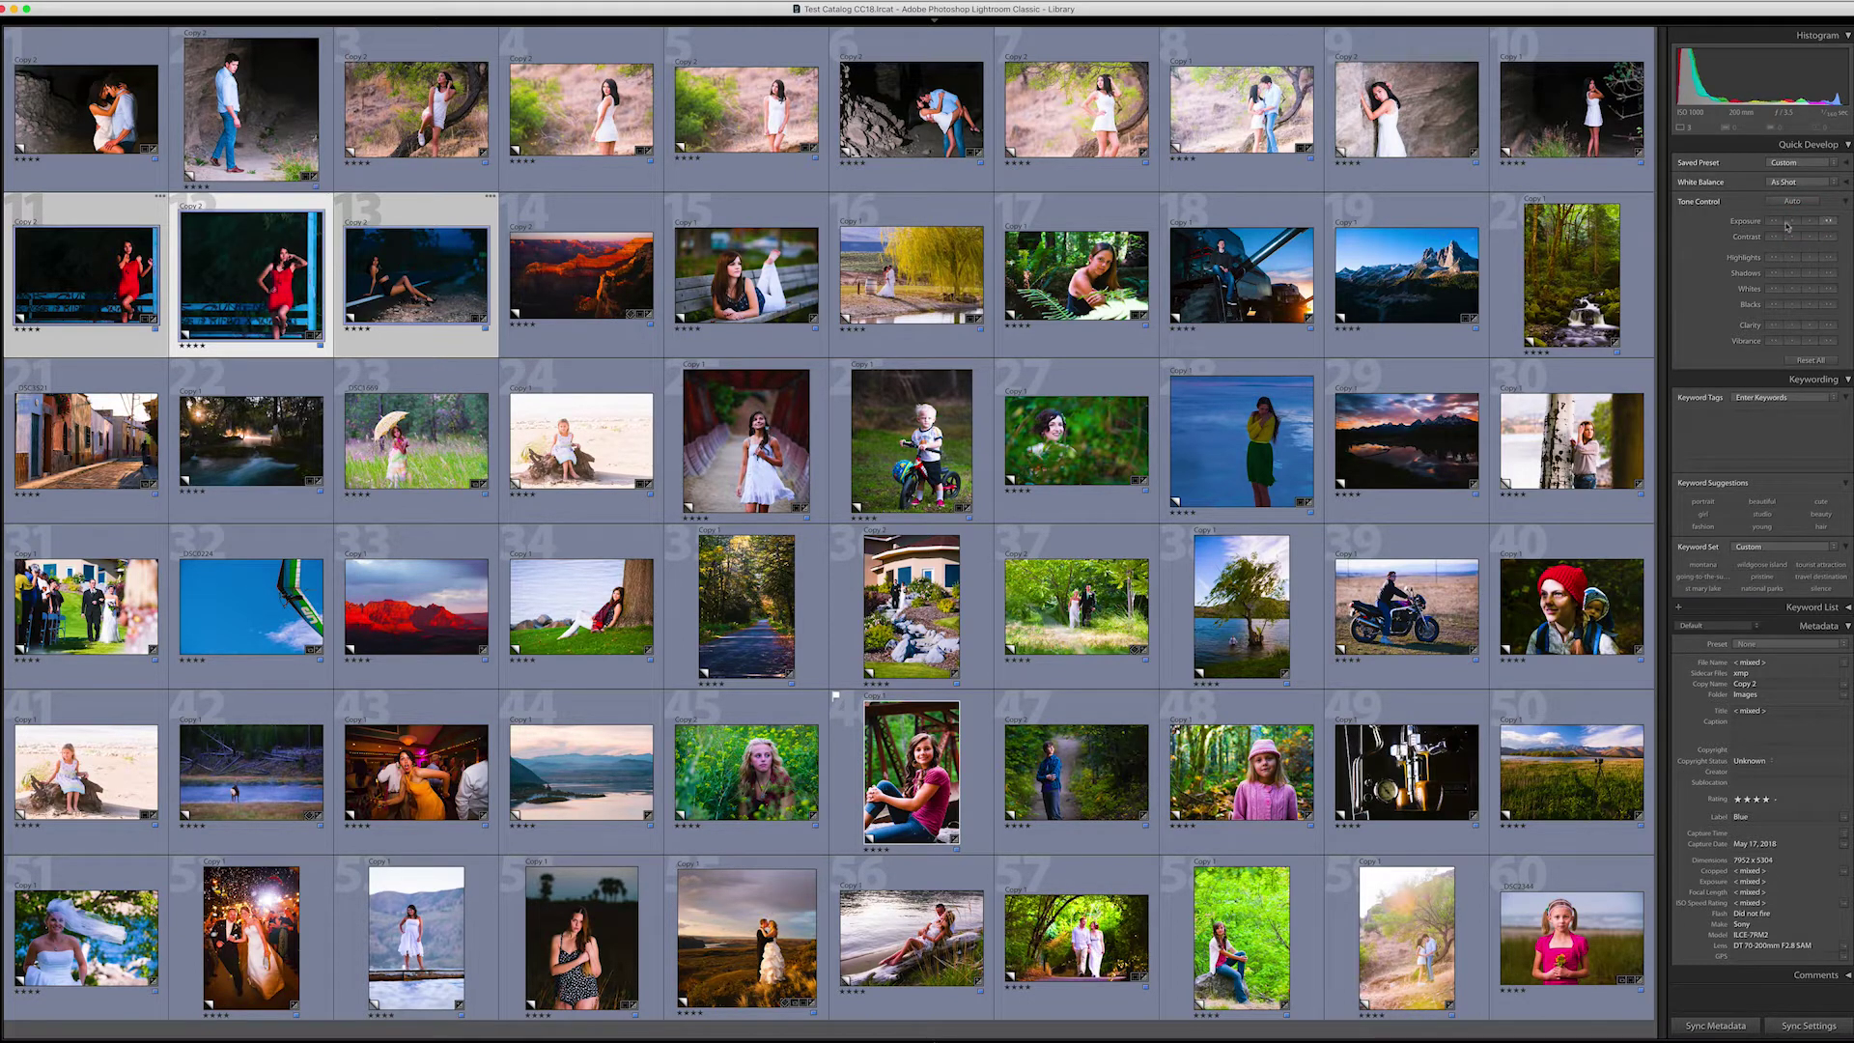
left_click(250, 446)
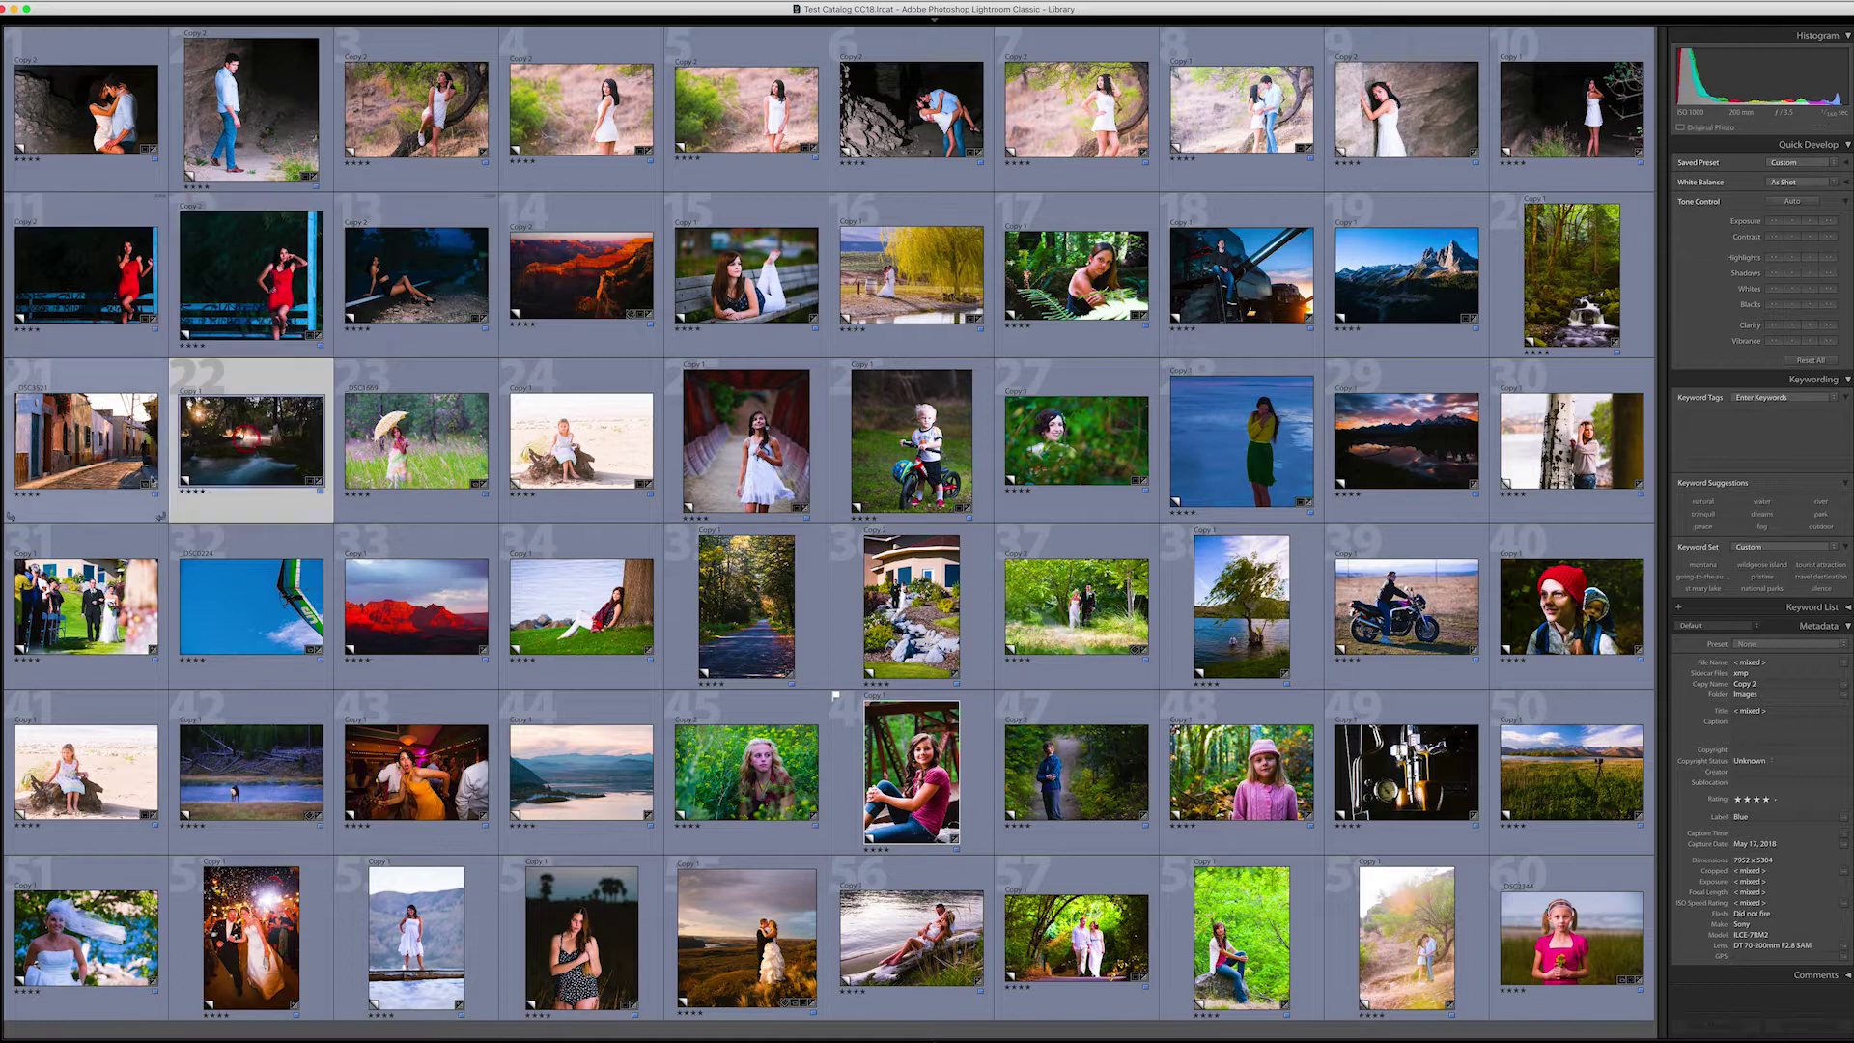
left_click(250, 603, "super")
left_click(1813, 221)
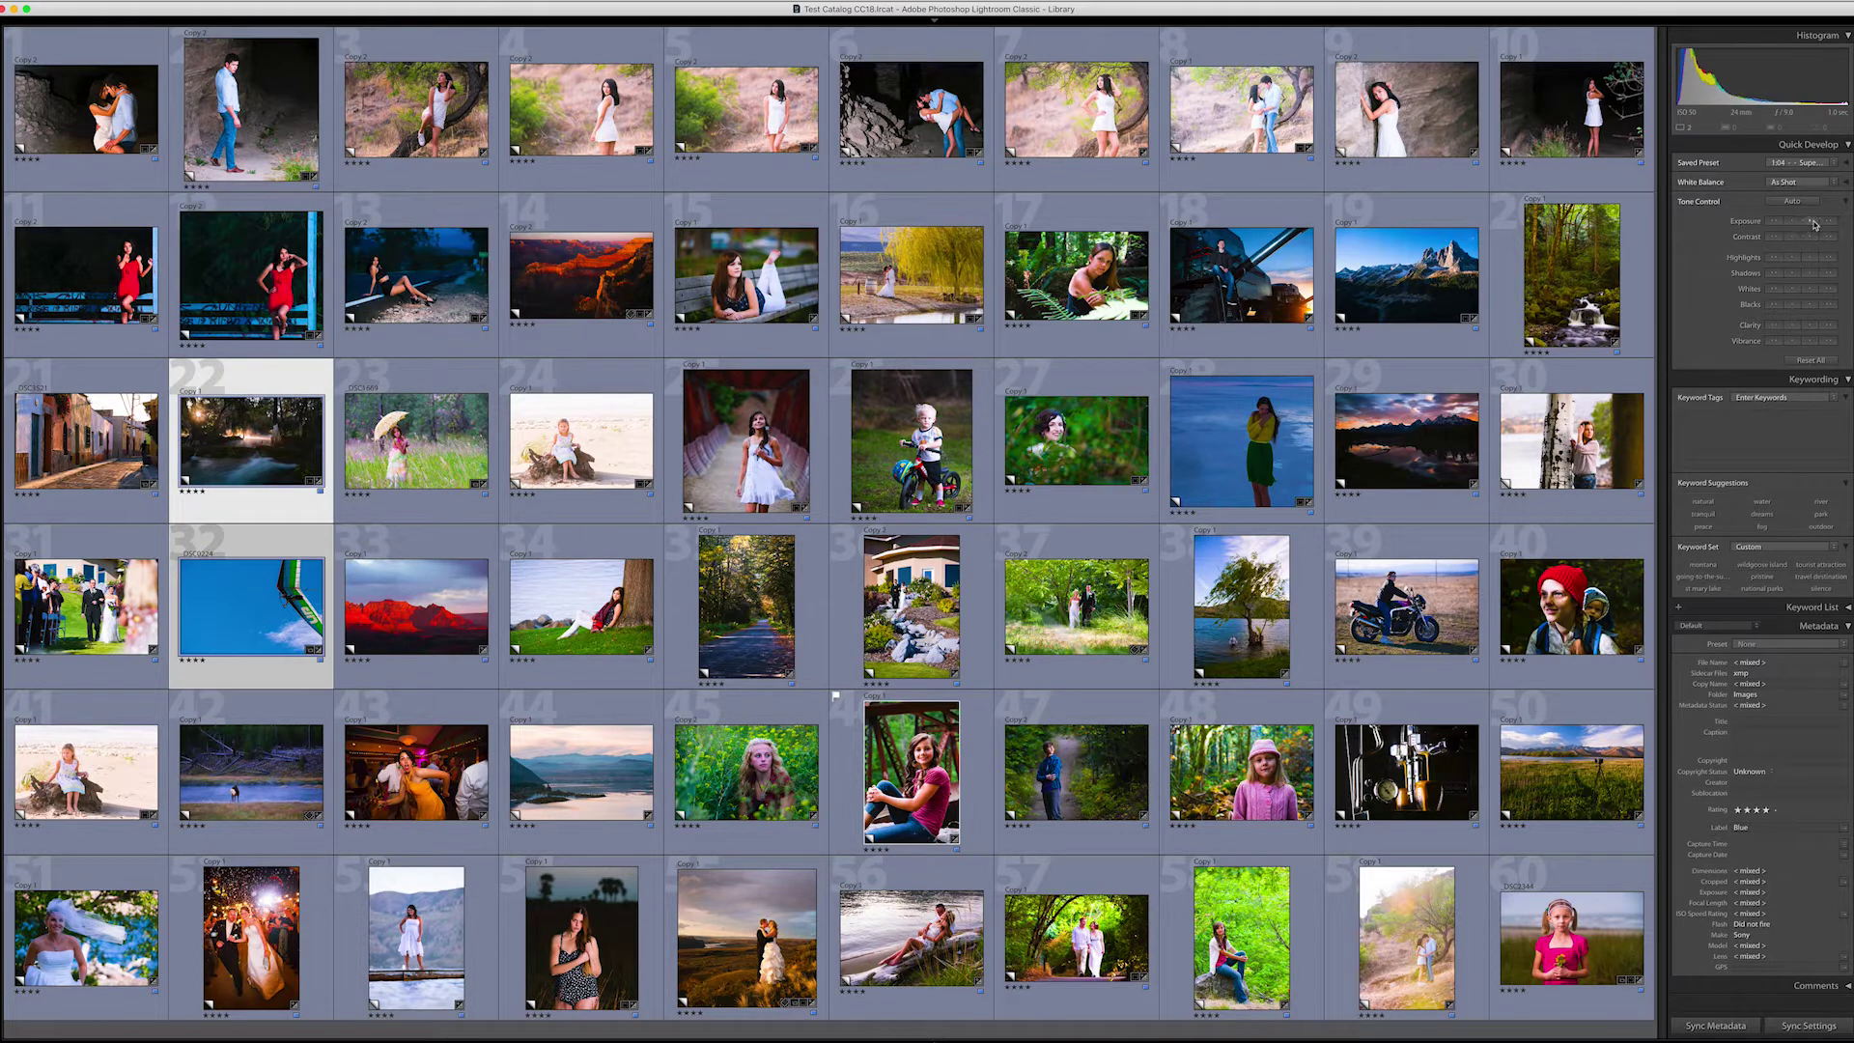
Select photos 38, 39 and 40 and raise their exposure together
left_click(1241, 275)
left_click(1573, 275)
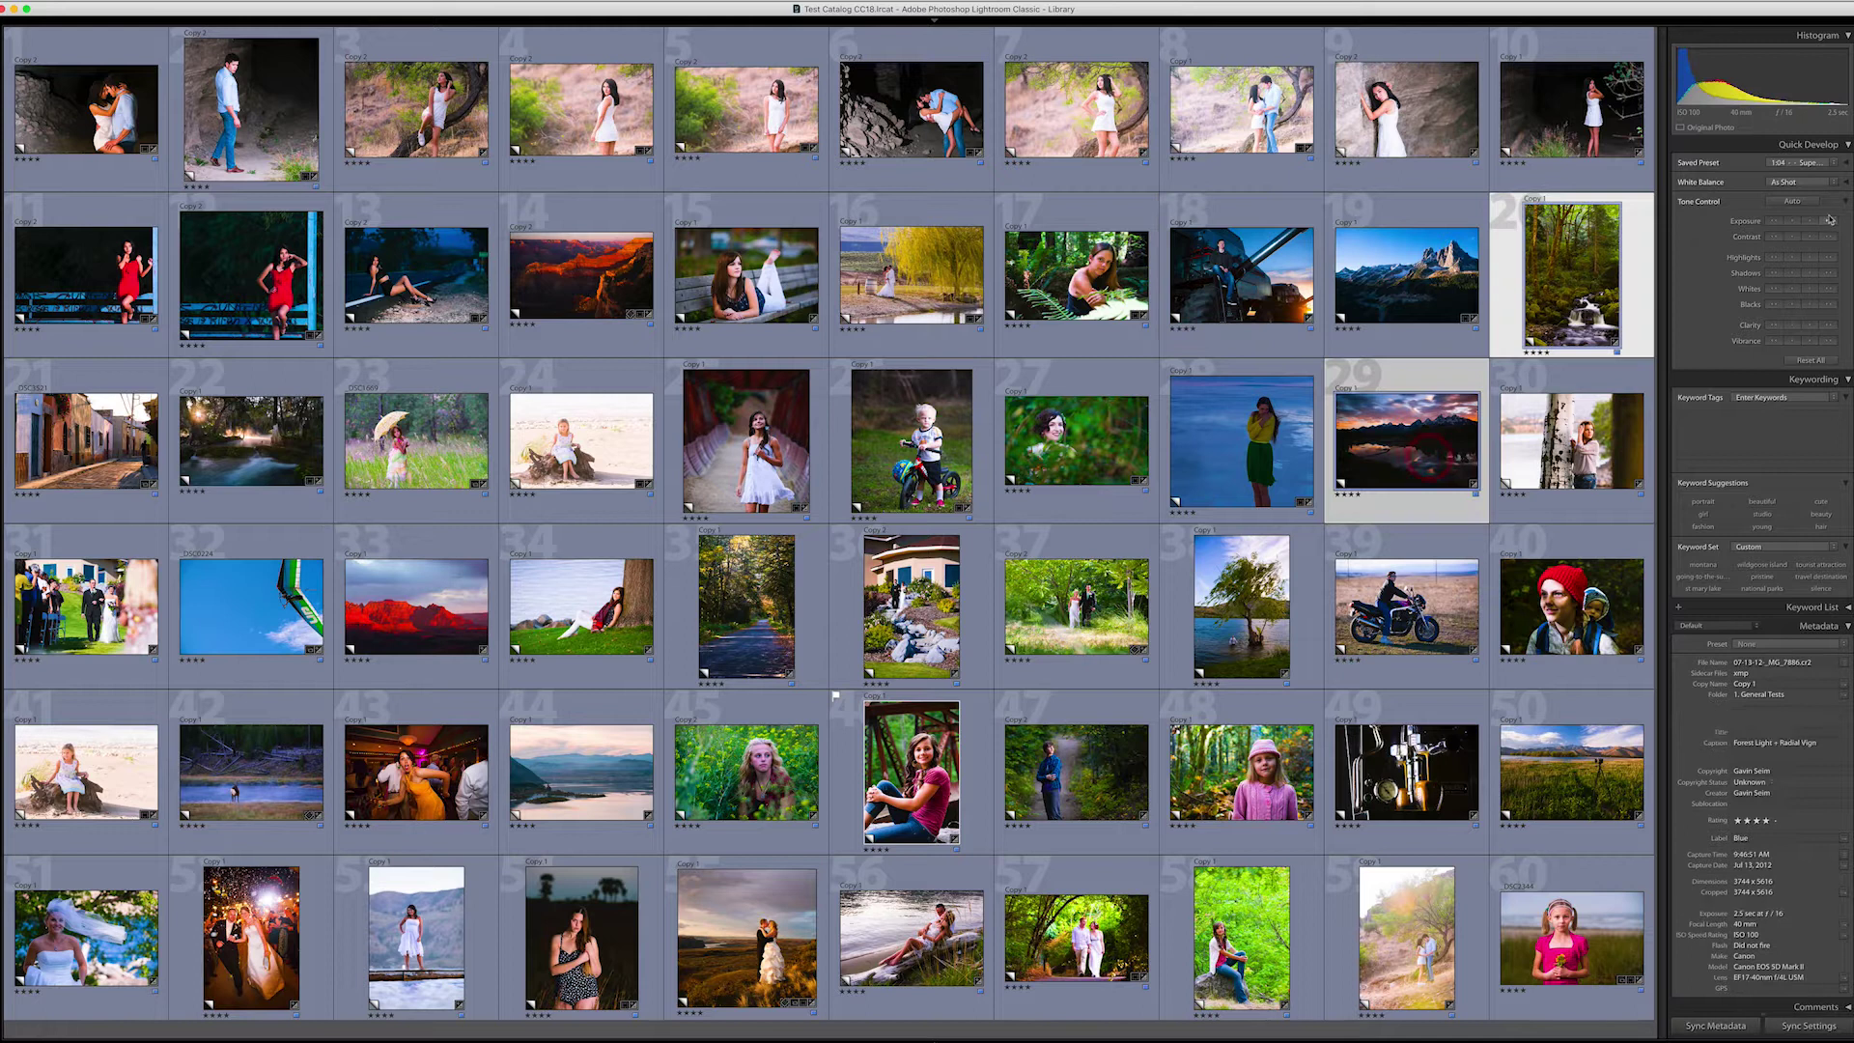
left_click(1416, 591, "super")
left_click(1403, 431)
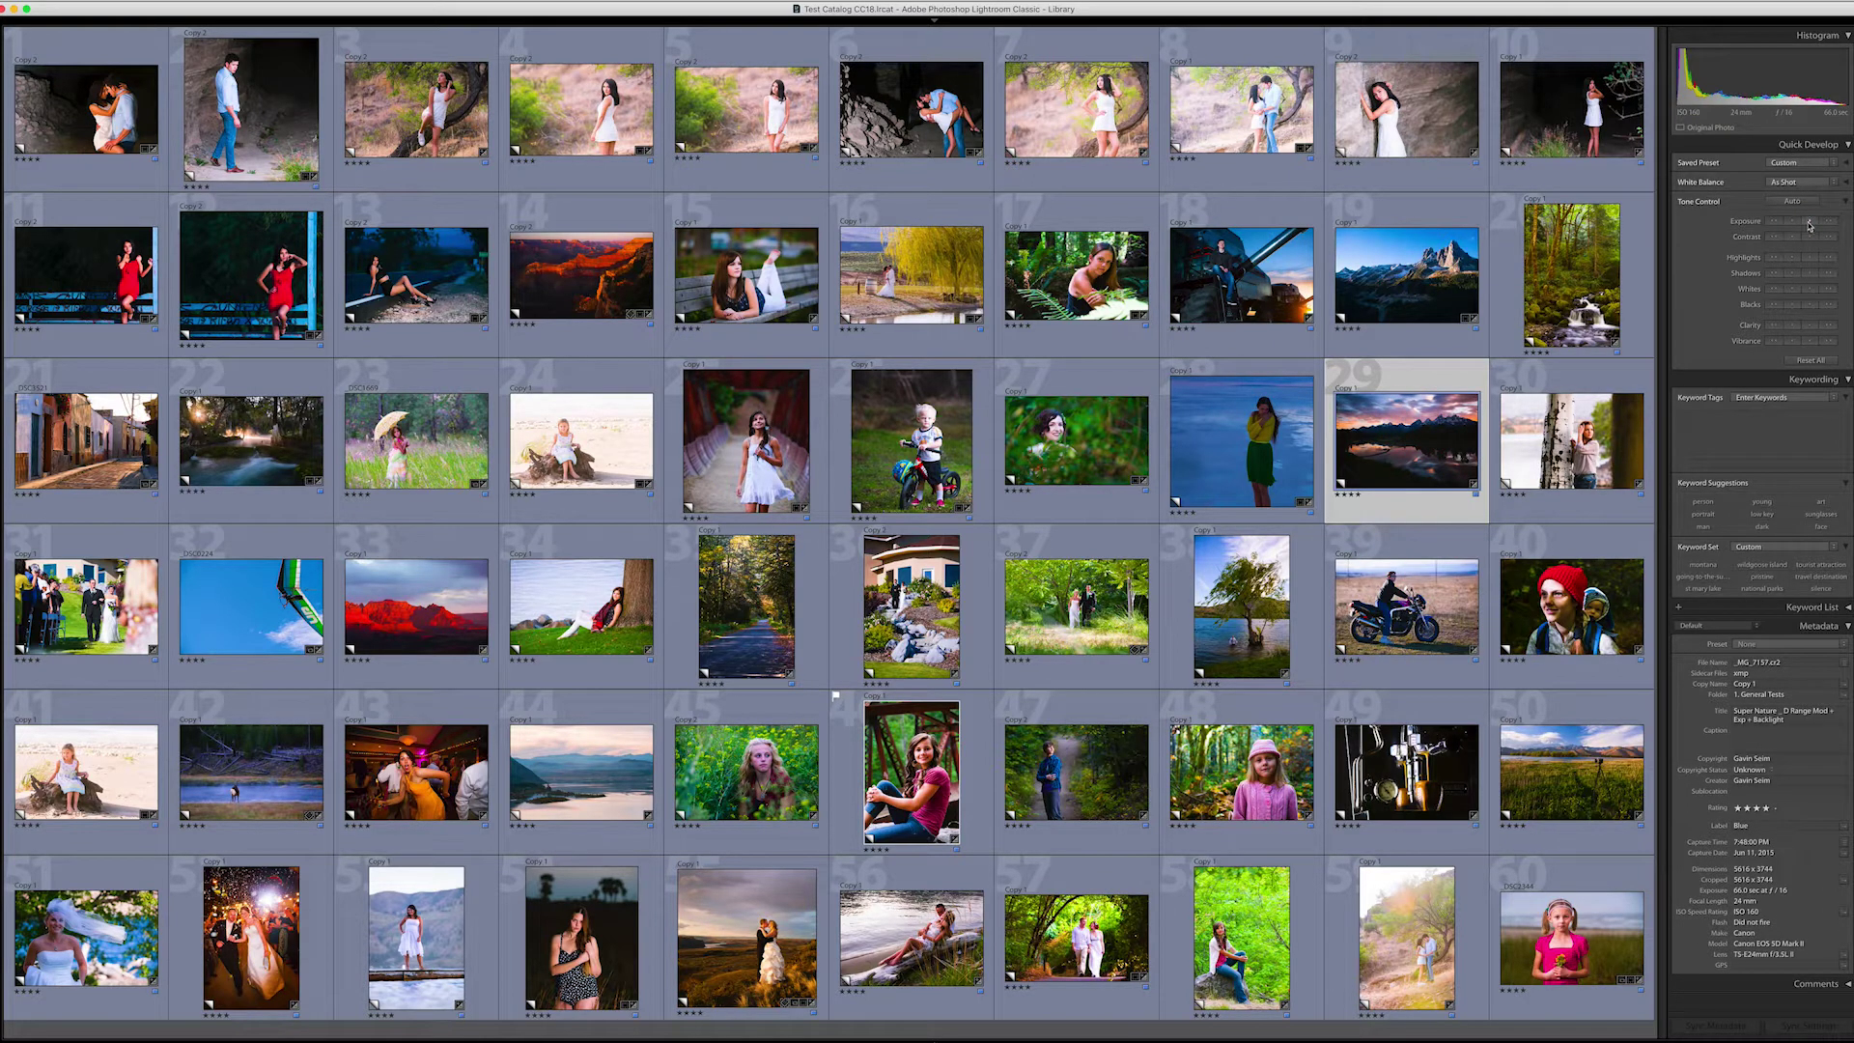
left_click(1225, 632)
left_click(1391, 577, "super")
left_click(1570, 603, "super")
left_click(1809, 224)
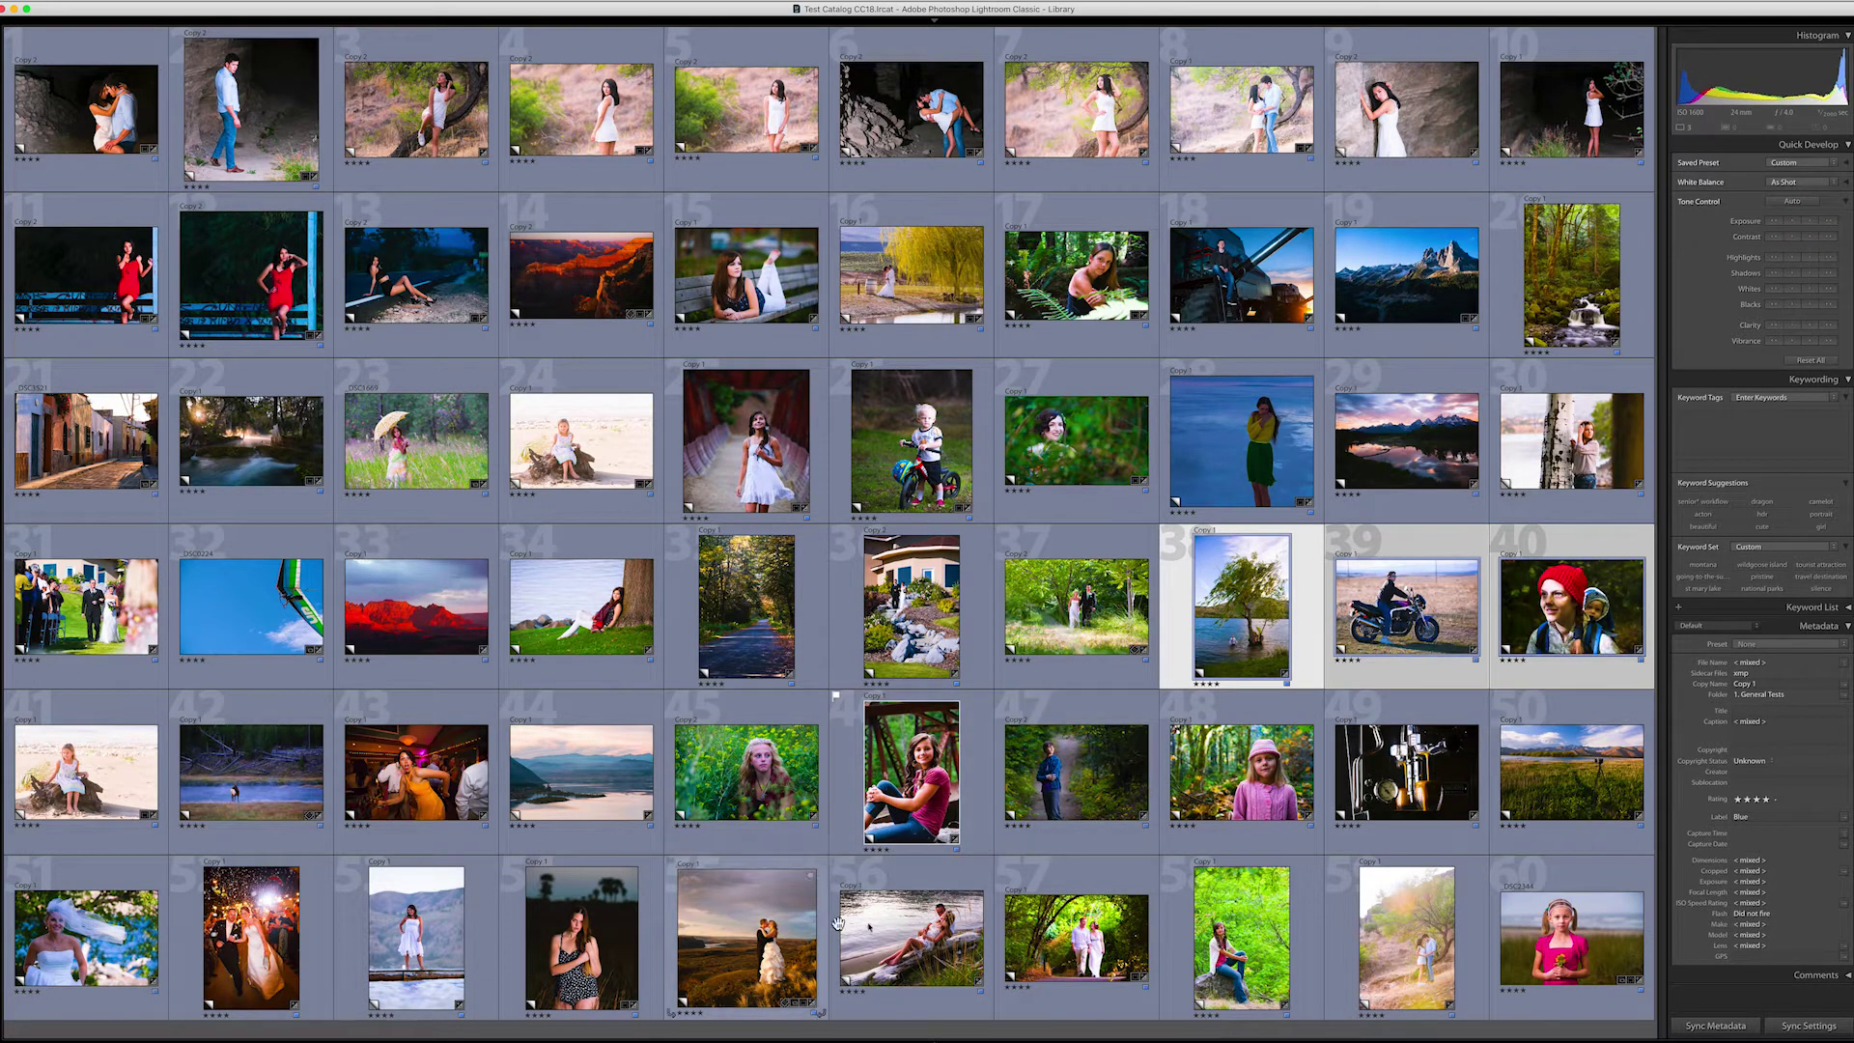
Raise the exposure of photos 42, 51, 53 and 56 together, then select photo 1
left_click(893, 935)
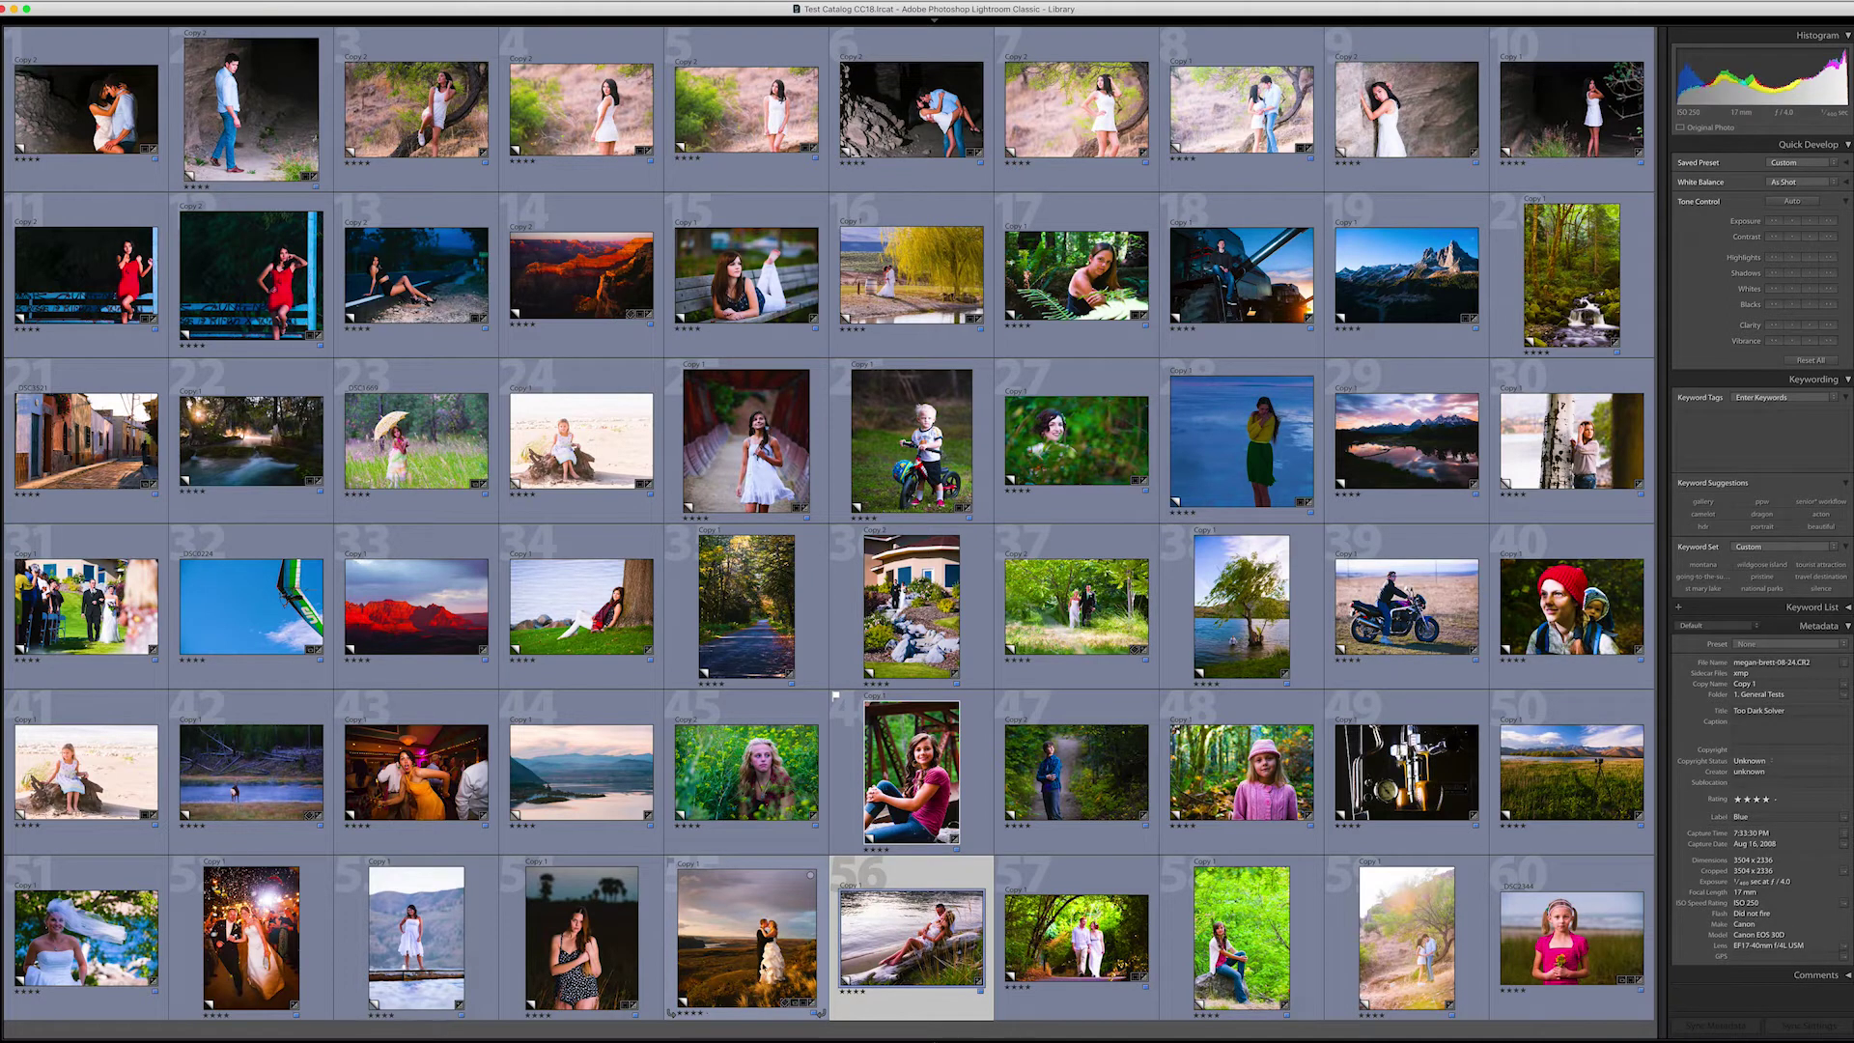
left_click(251, 773, "super")
left_click(415, 932, "super")
left_click(145, 894, "super")
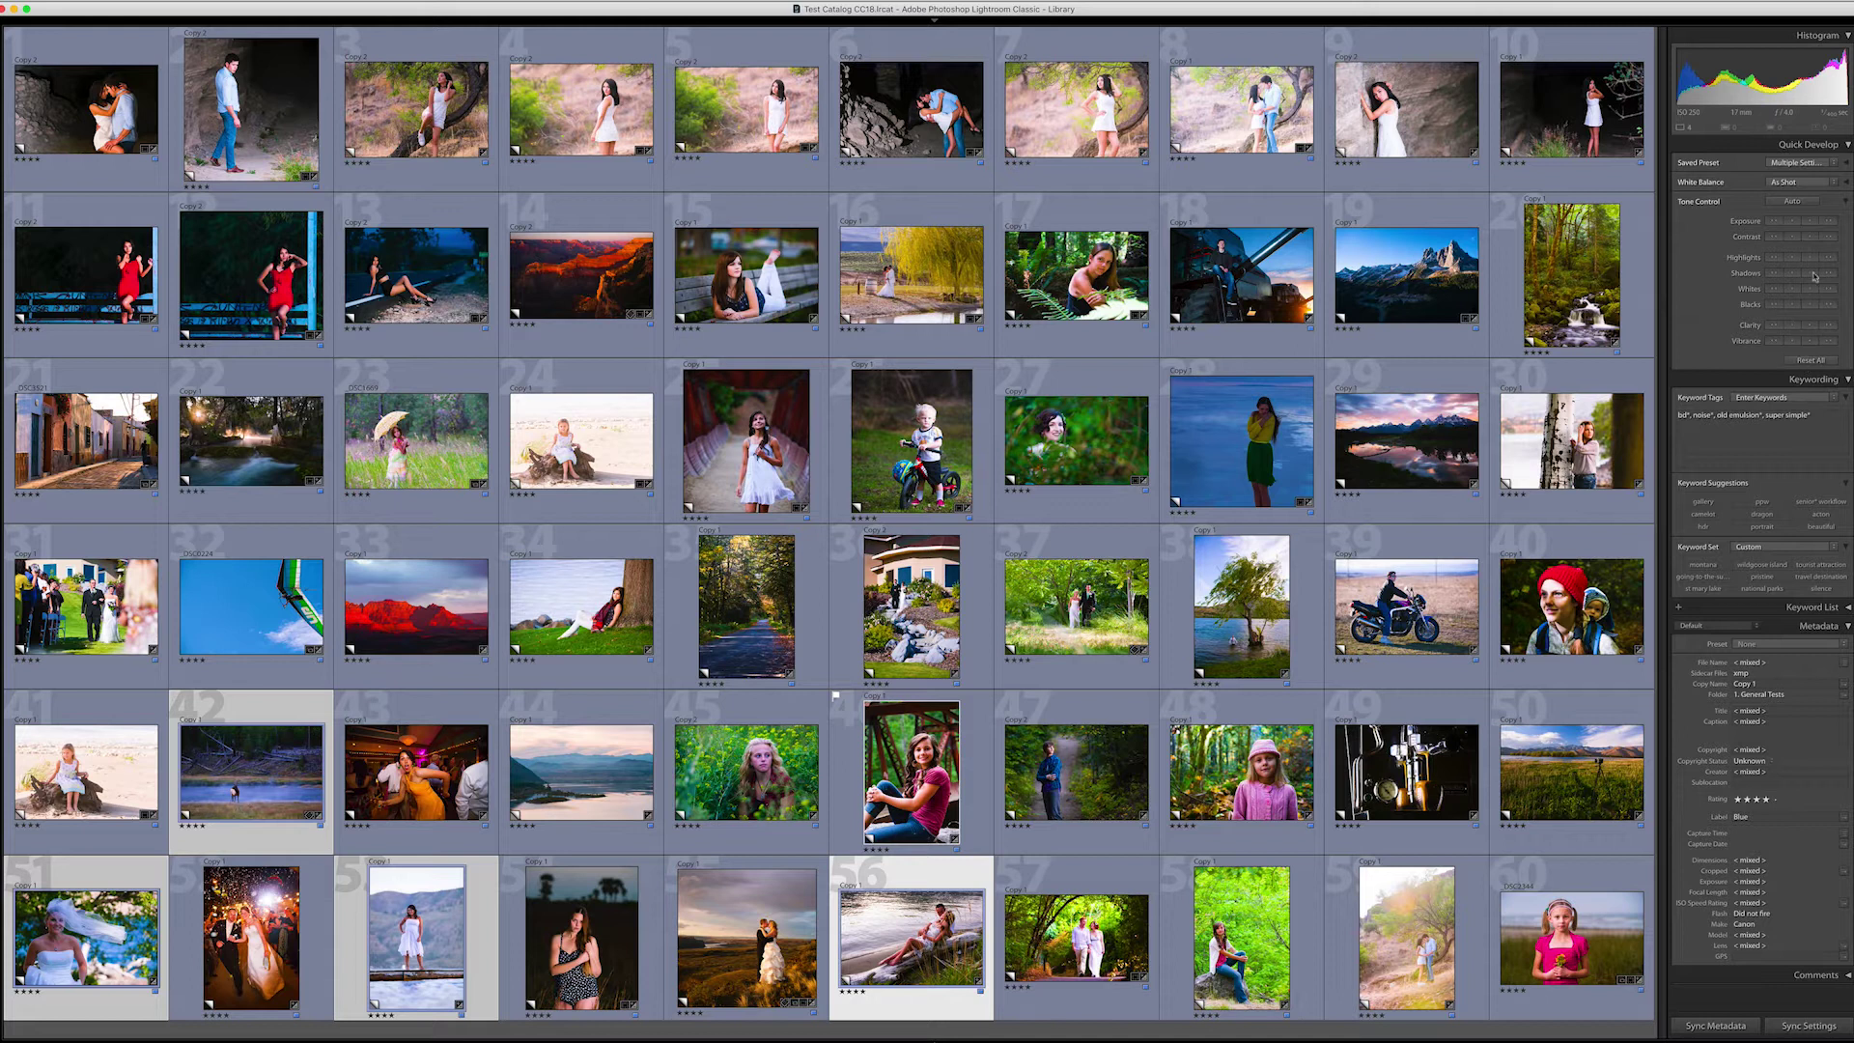
left_click(1808, 222)
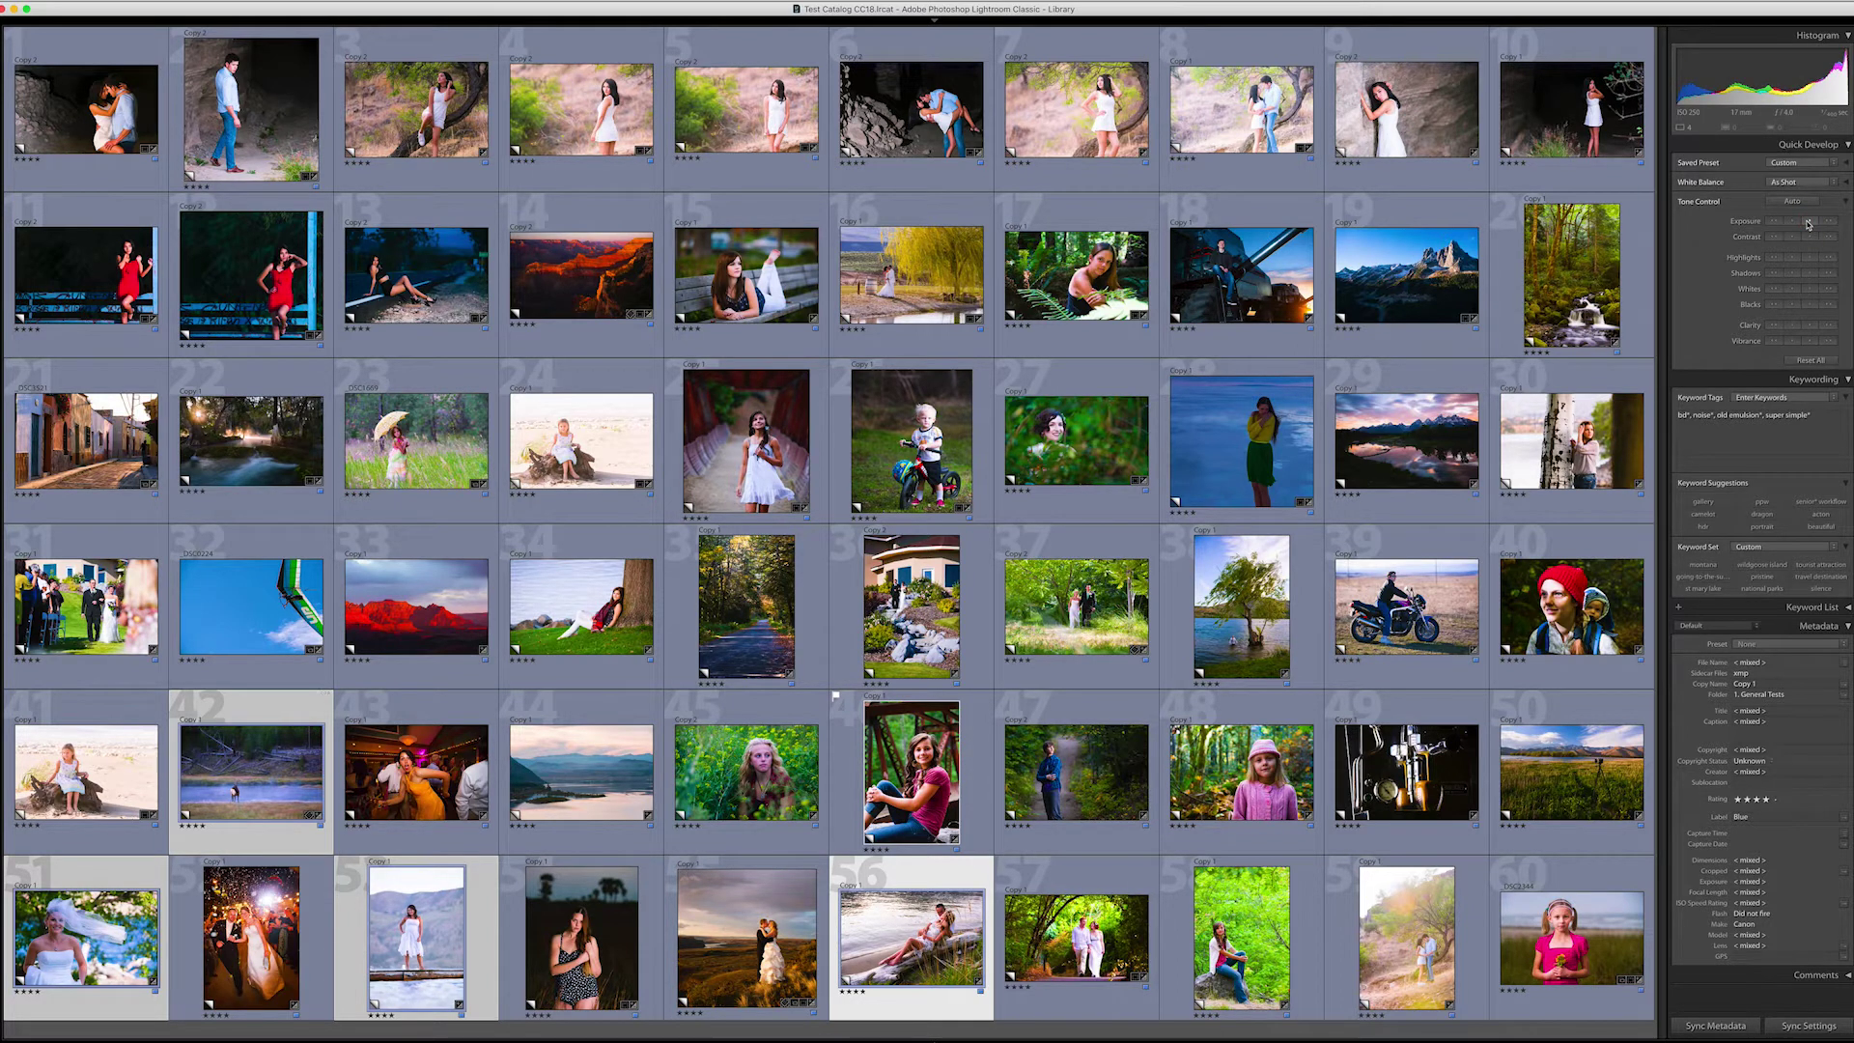
left_click(87, 108)
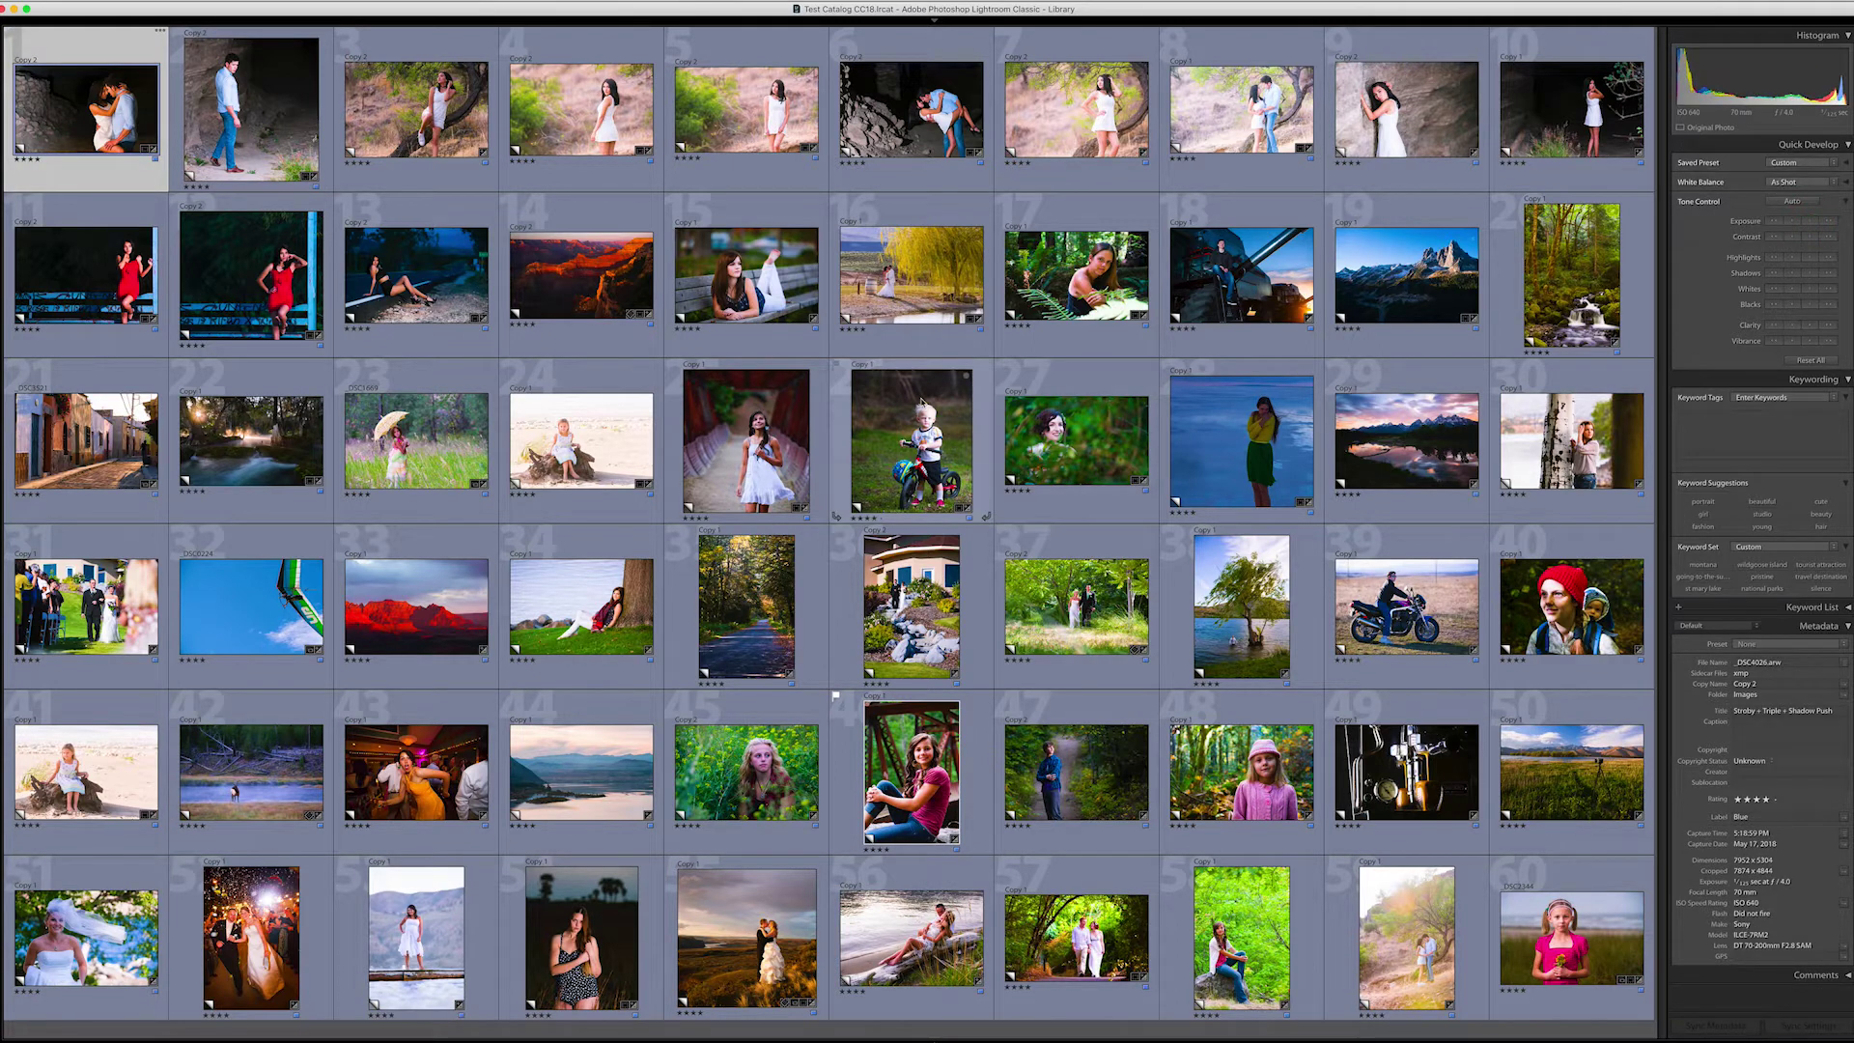
Select photo 28, the woman in the green skirt, then move on to photo 29
left_click(912, 443)
left_click(1242, 440)
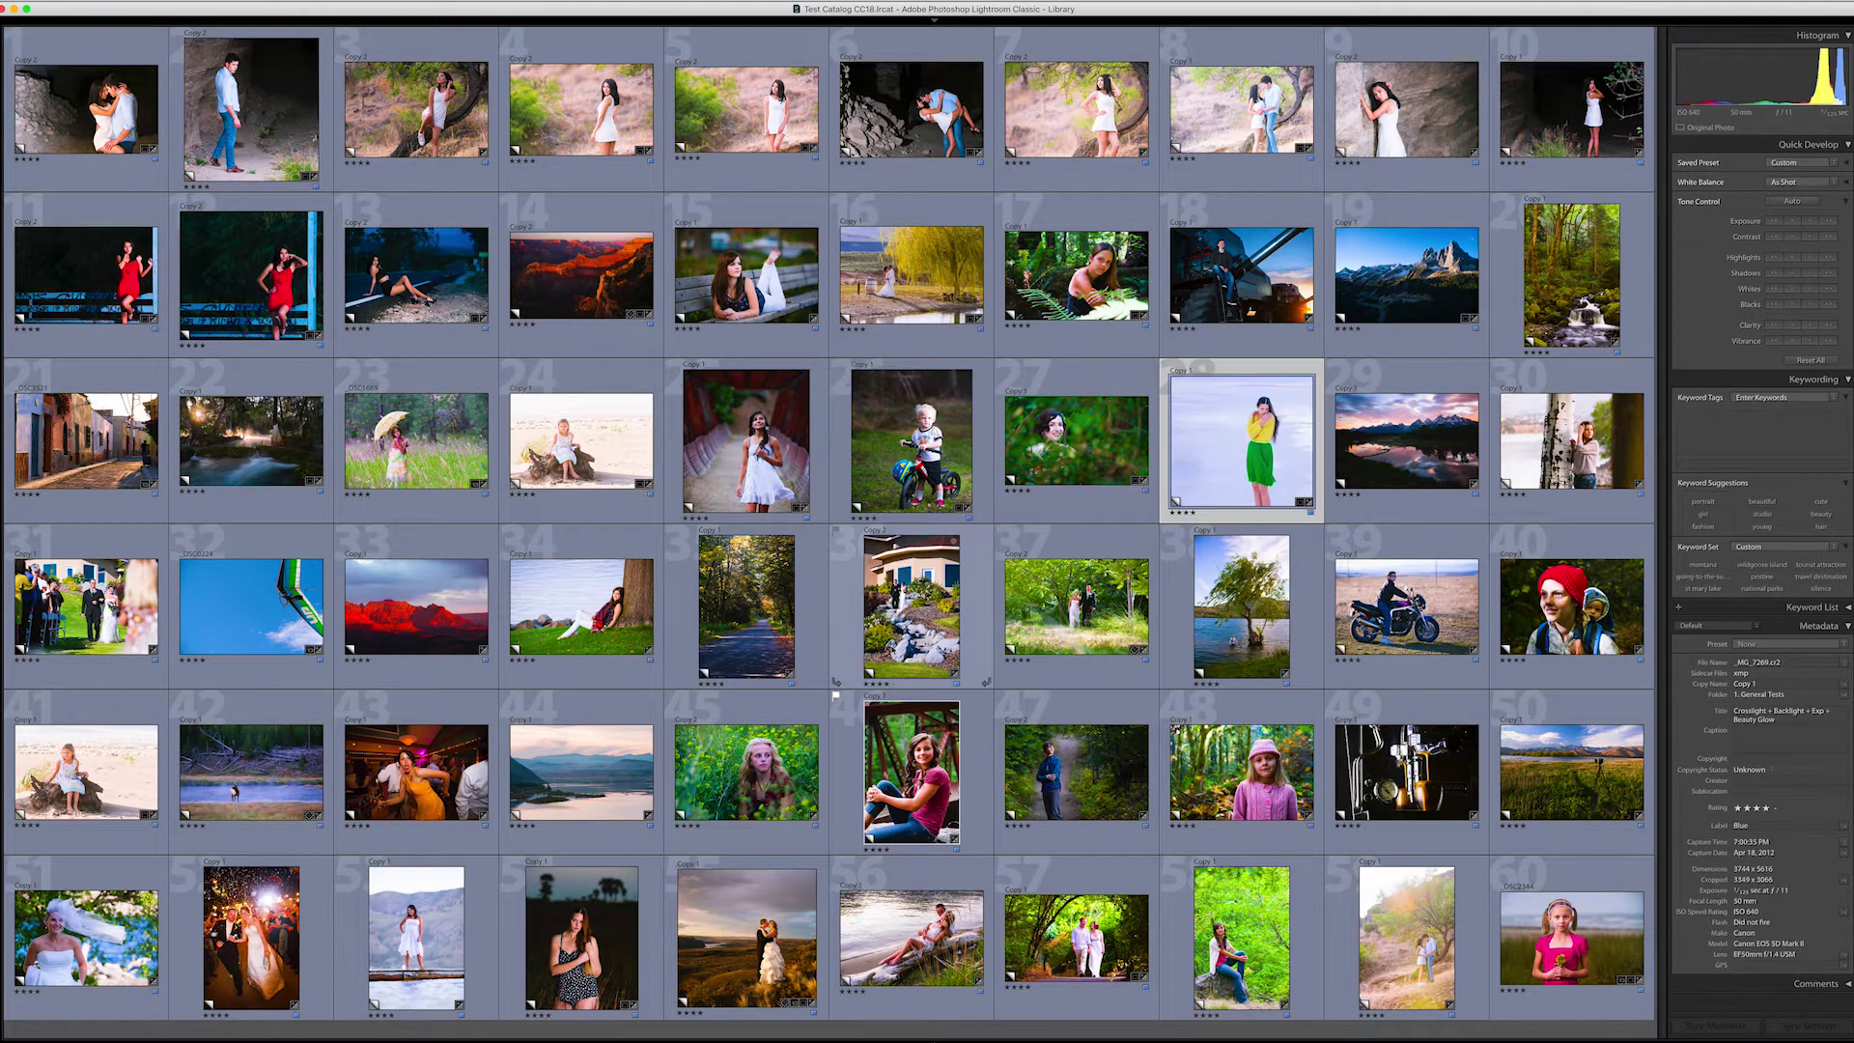
key("Right")
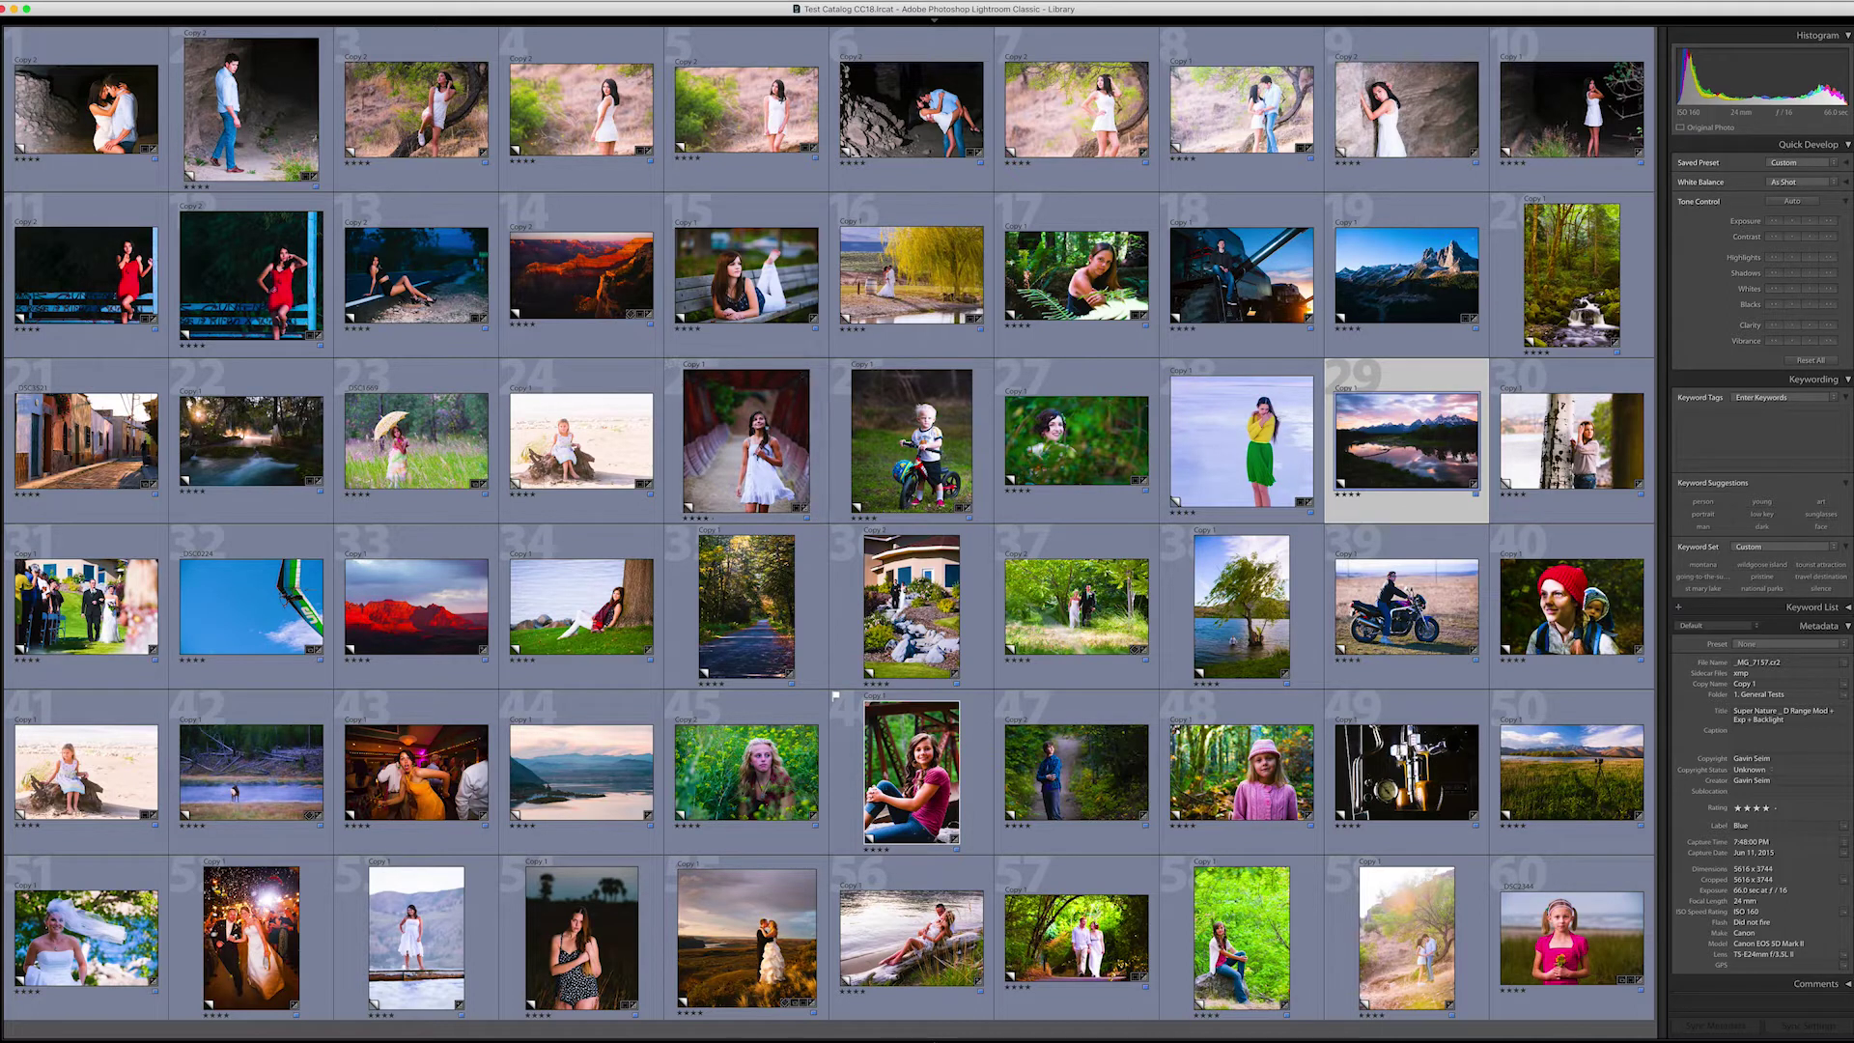
Raise the exposure of photo 52, the wedding sparkler shot, undoing and reapplying the increase
left_click(251, 937)
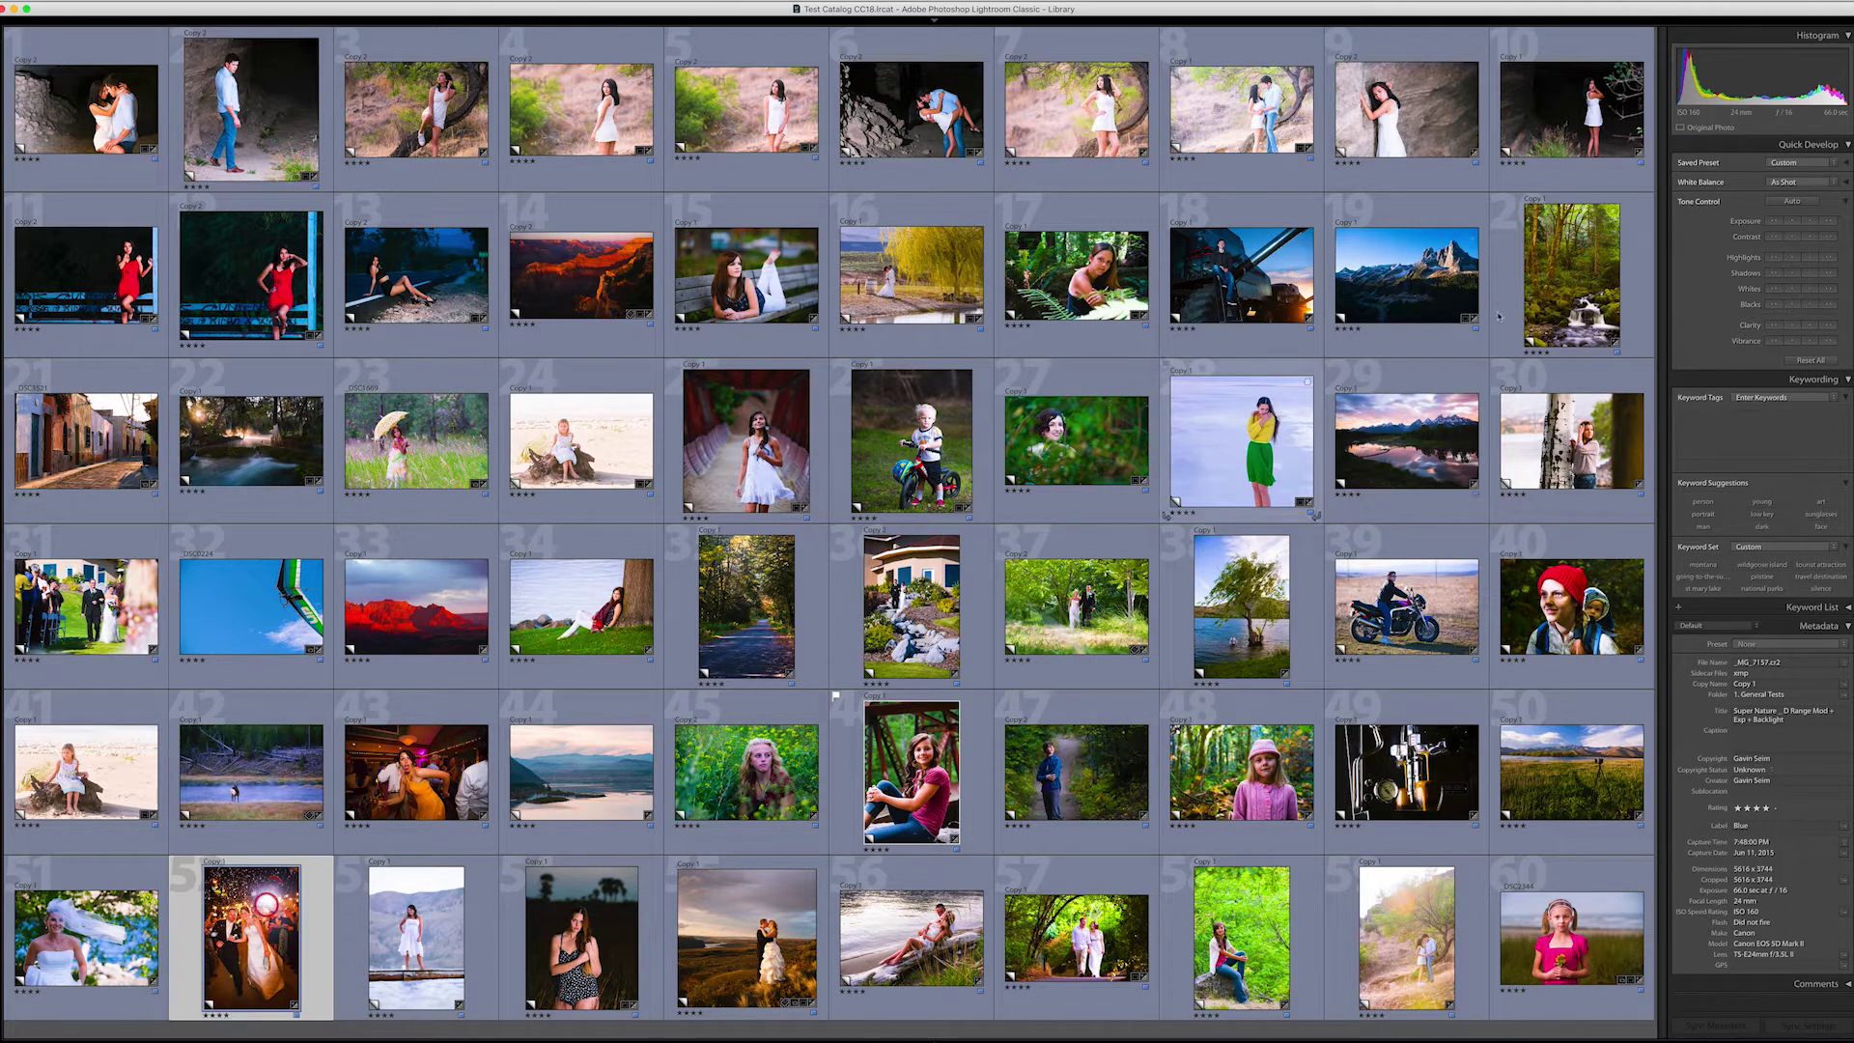
left_click(1813, 222)
key("ctrl+z")
left_click(1810, 225)
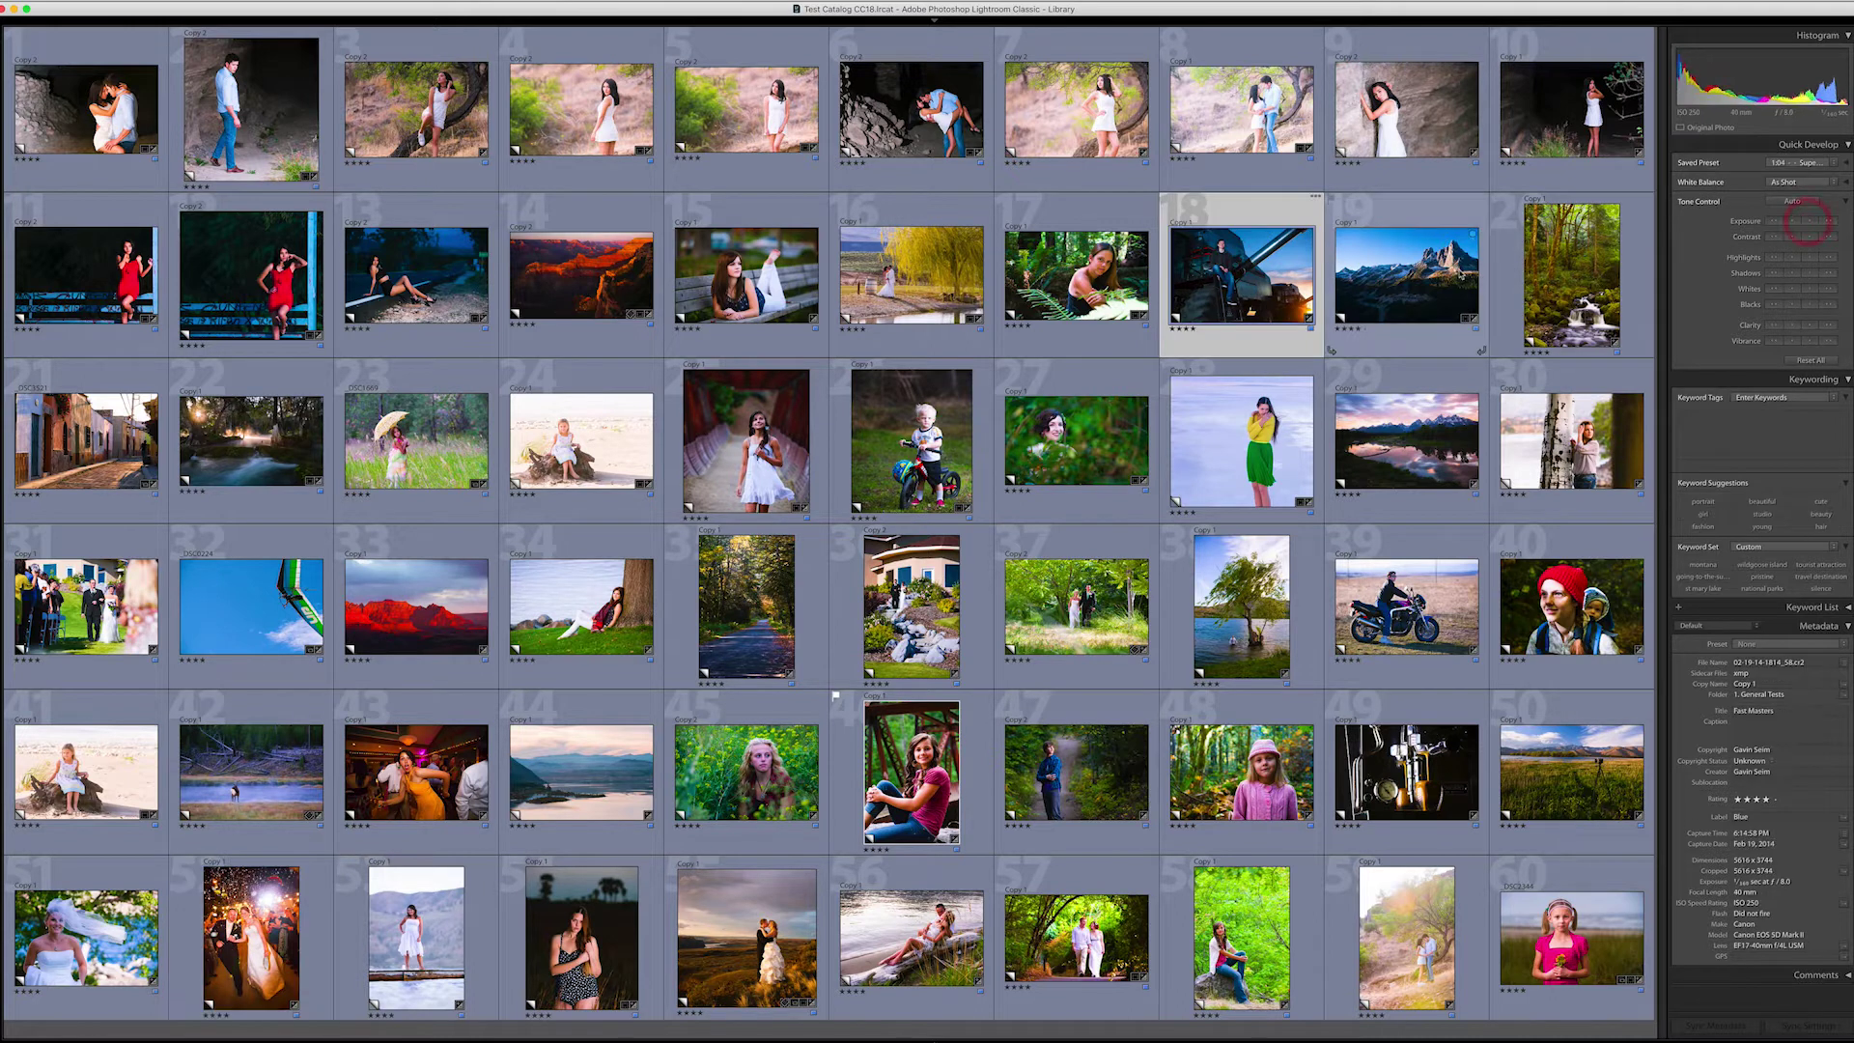
key("Right")
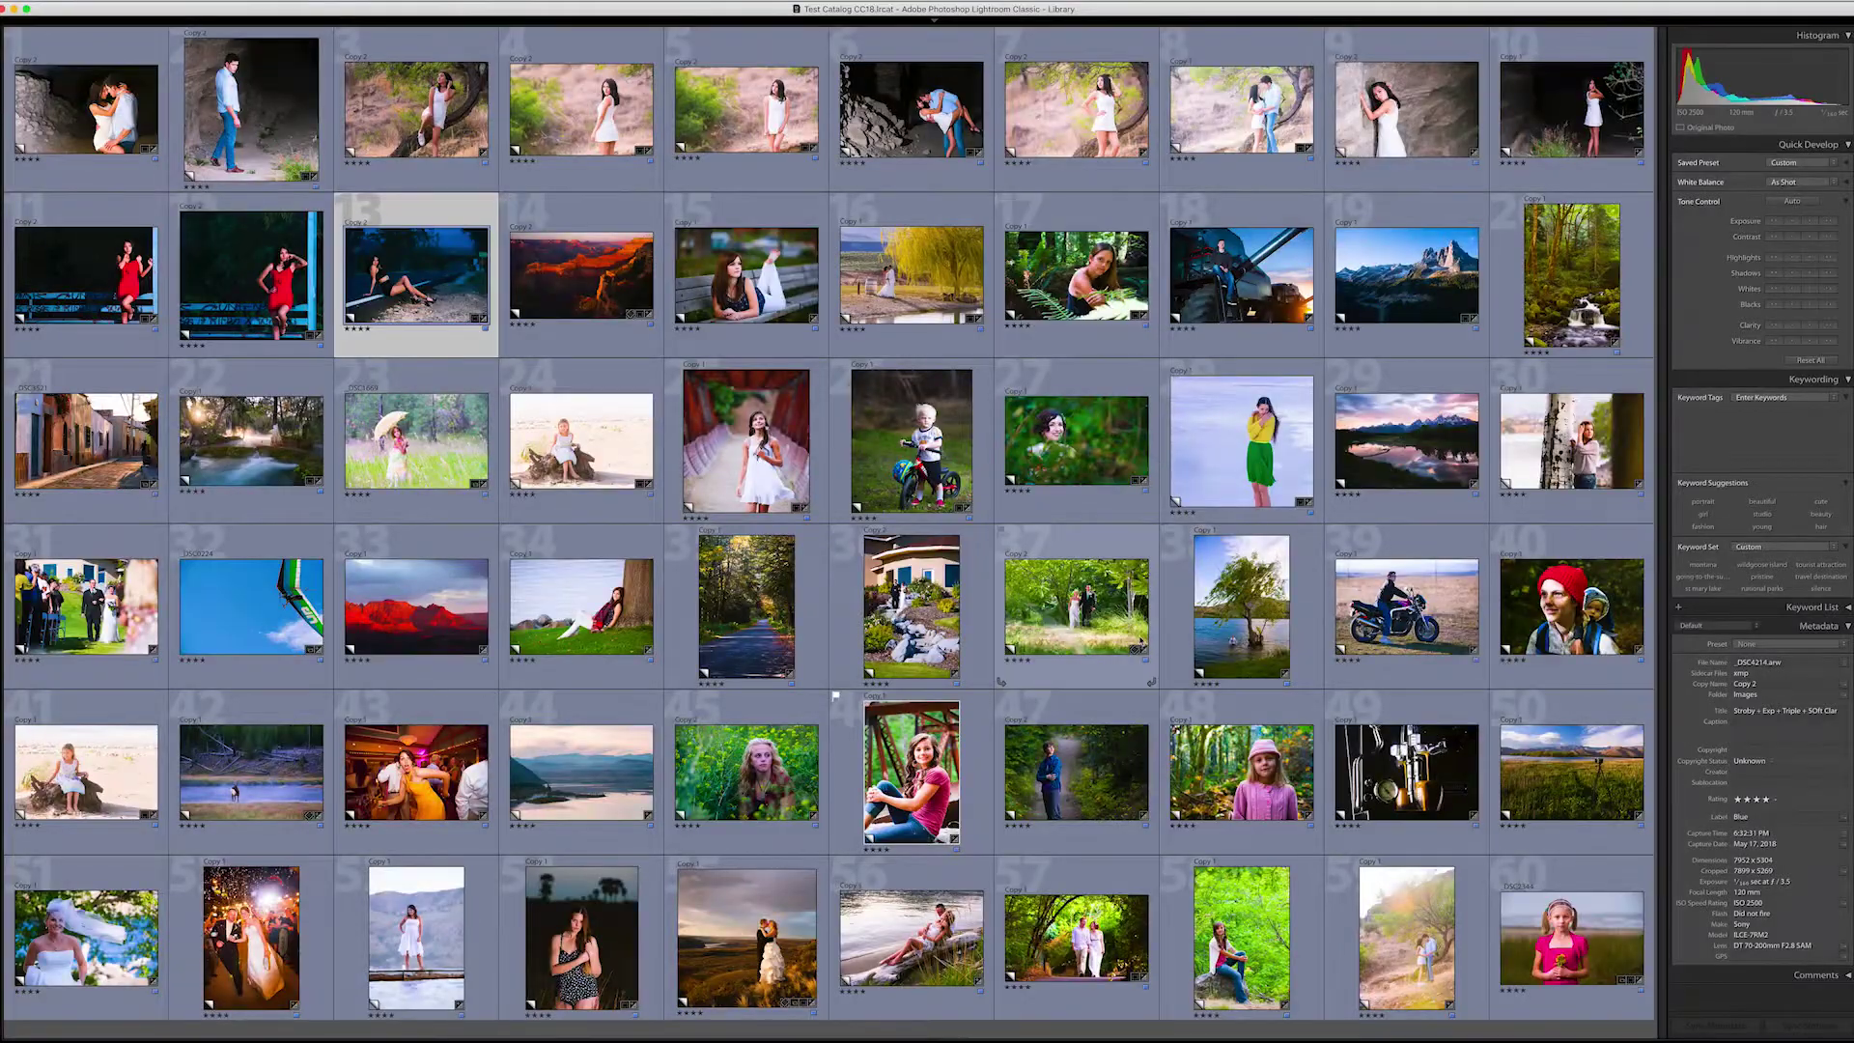
Select photo 37 in the grid
left_click(1072, 609)
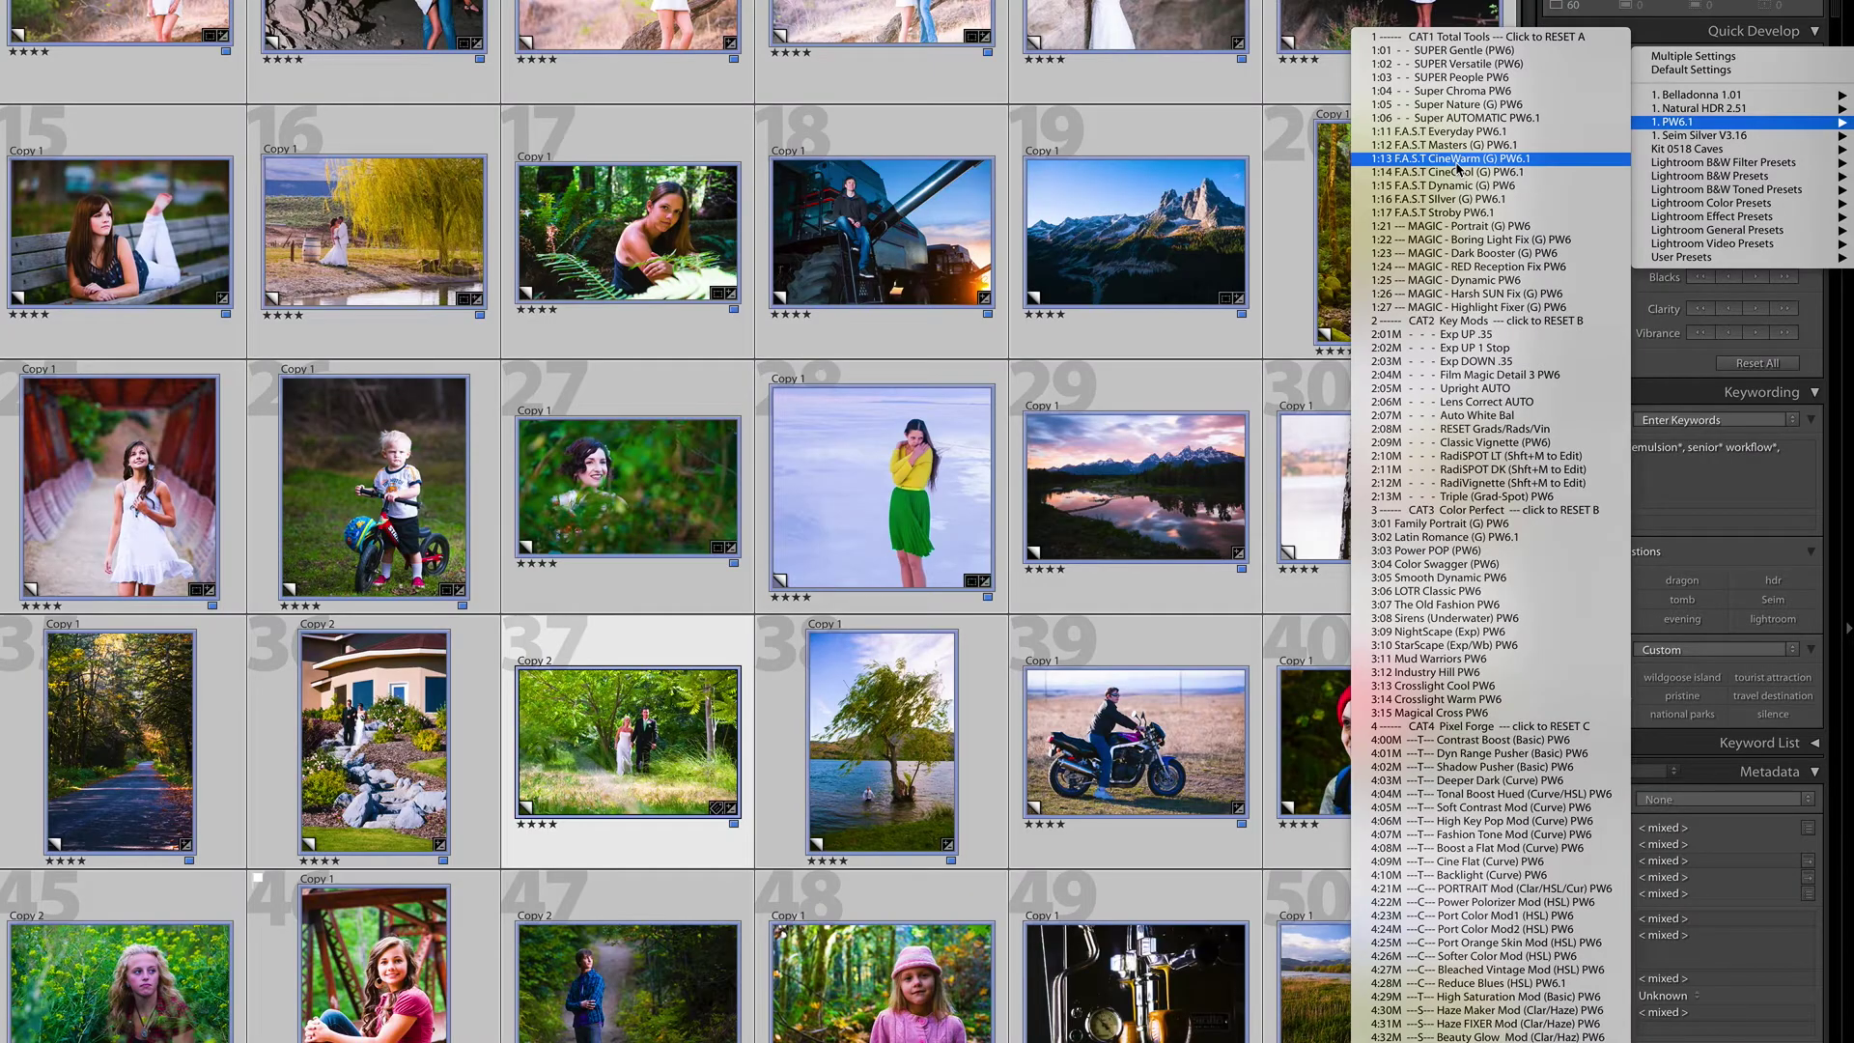
Apply the 1:13 F.A.S.T CineWarm (G) PW6.1 preset to the selected photos and close the list
left_click(1458, 160)
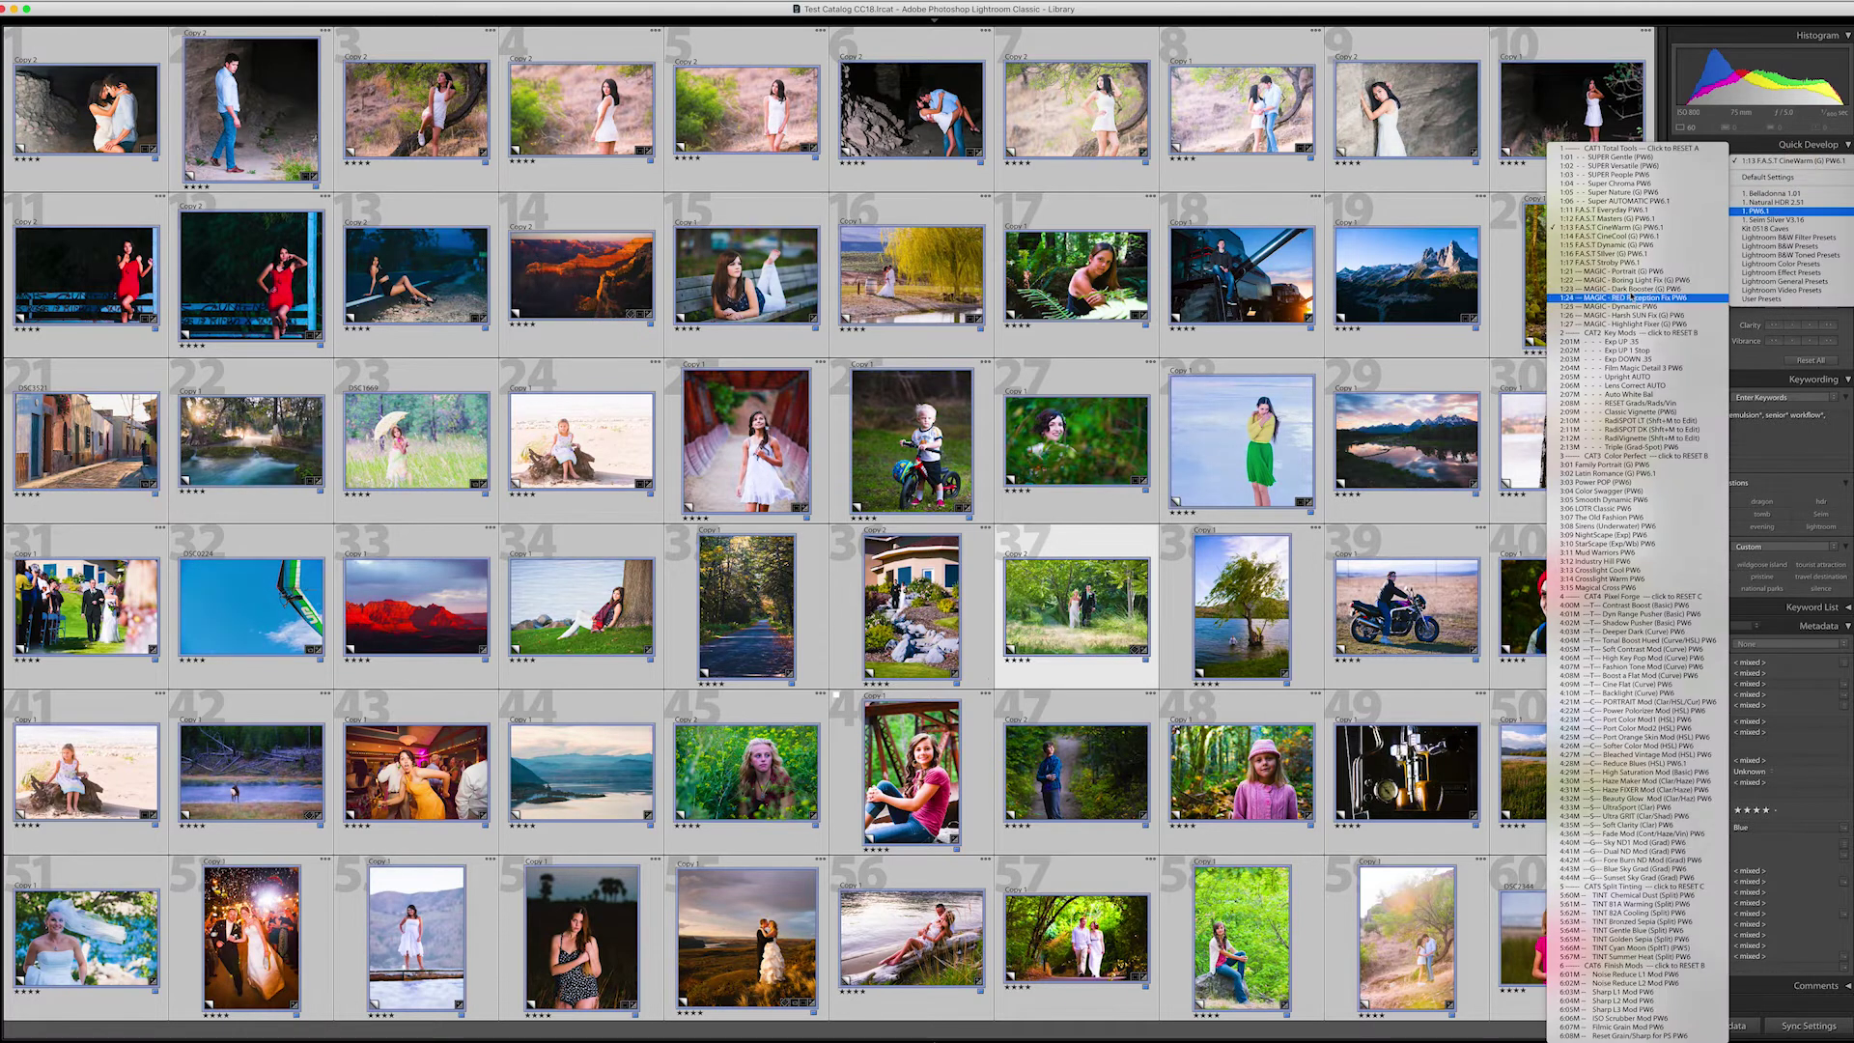
mouse_move(1787, 210)
left_click(836, 675)
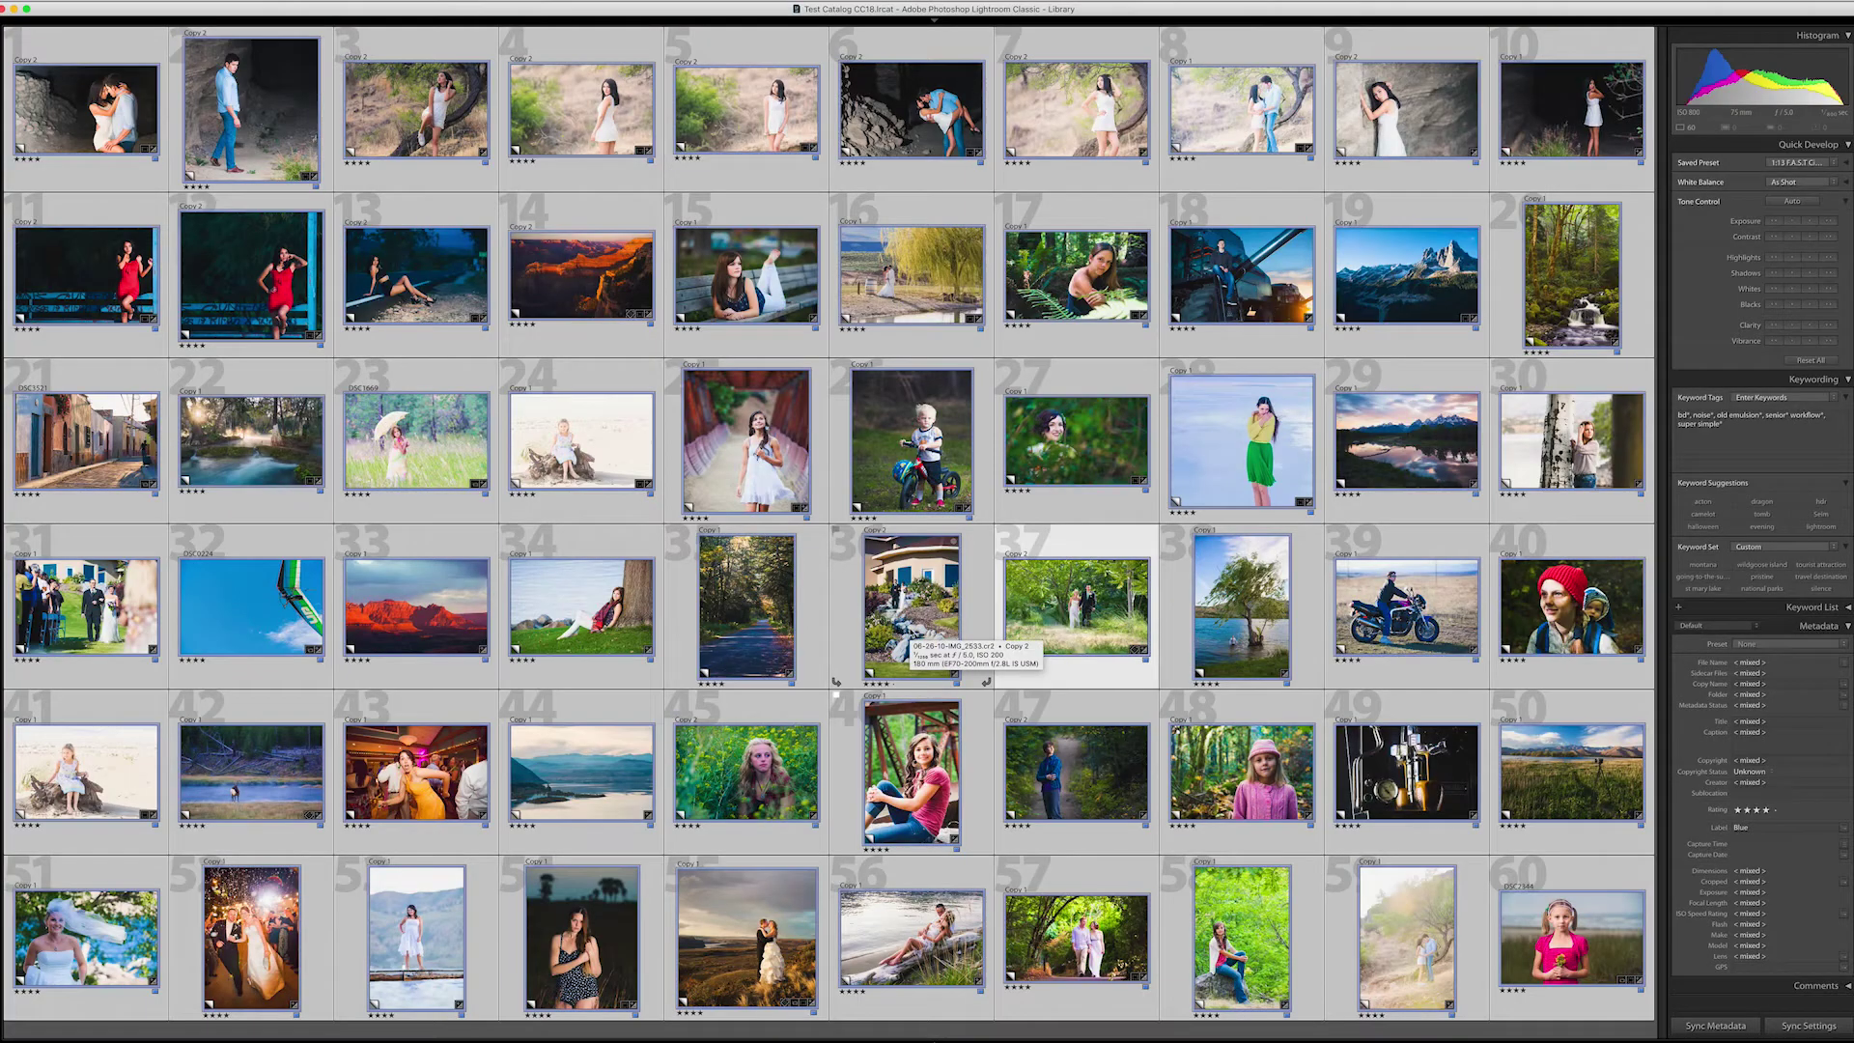
Deselect all photos in the grid with Cmd+D
key("super+d")
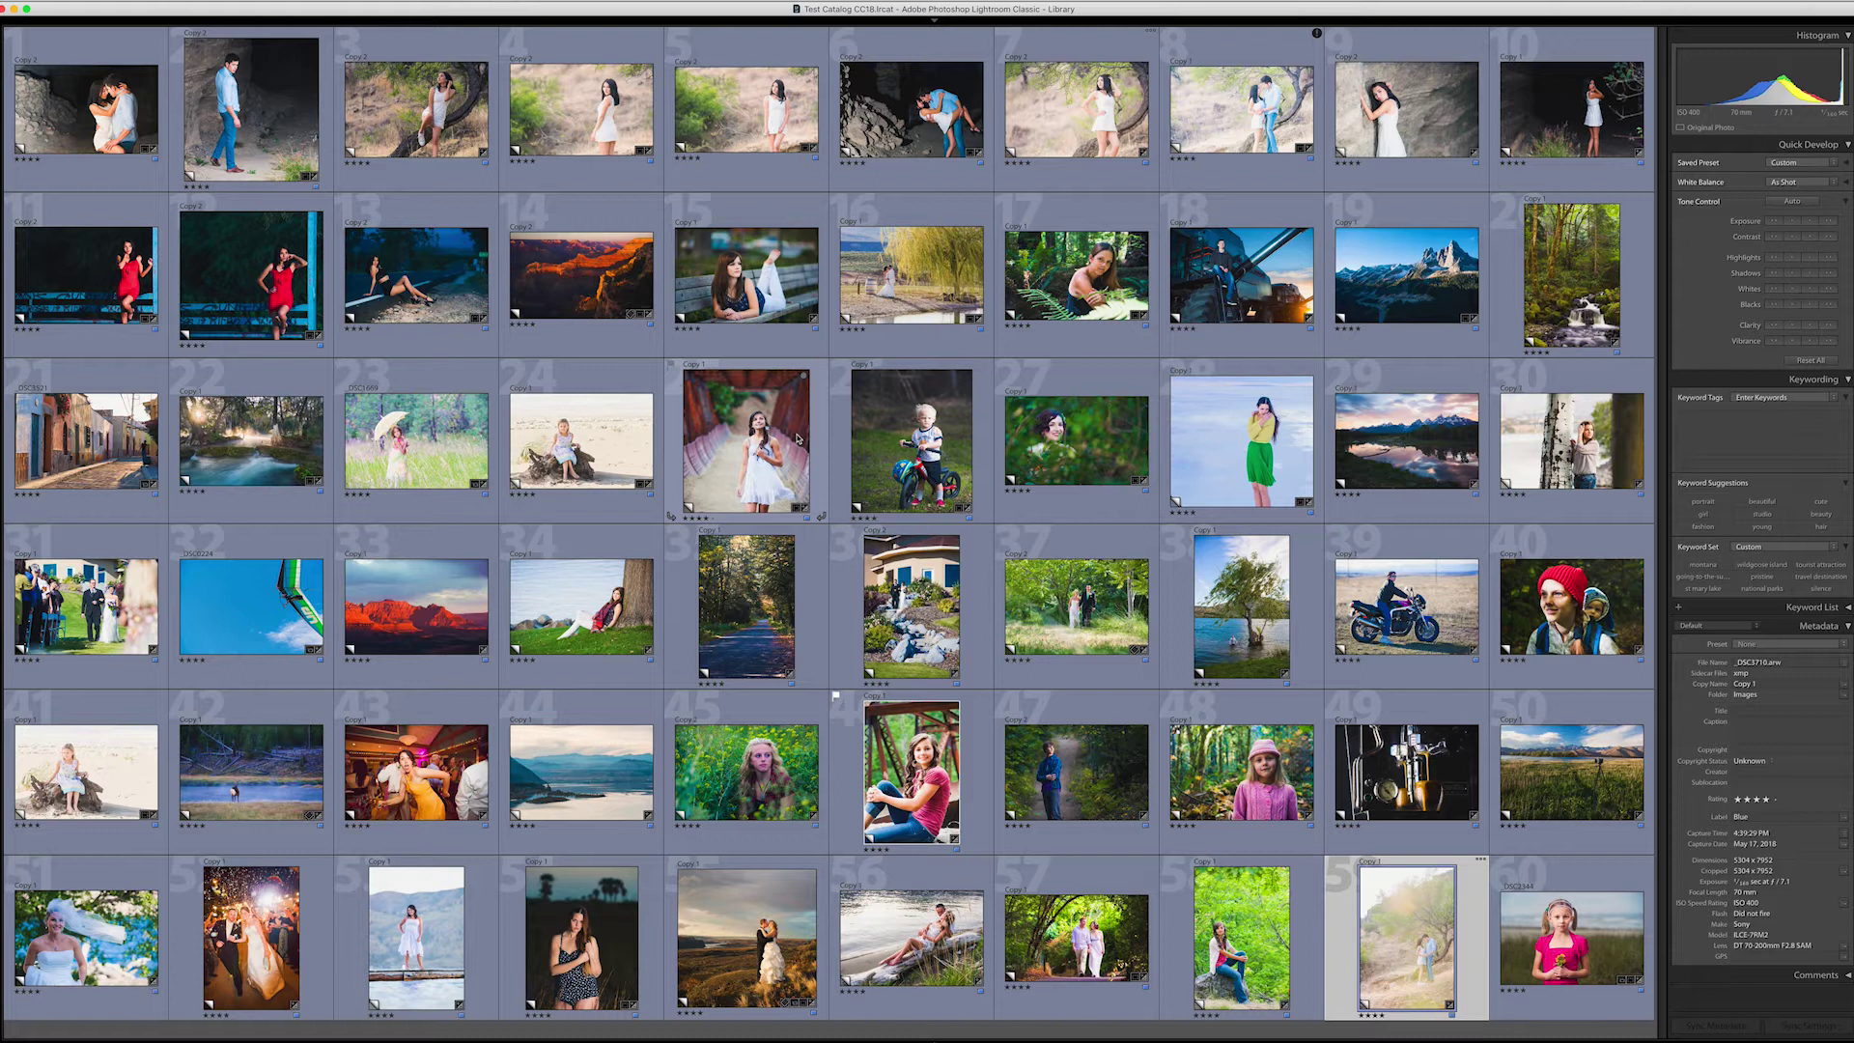